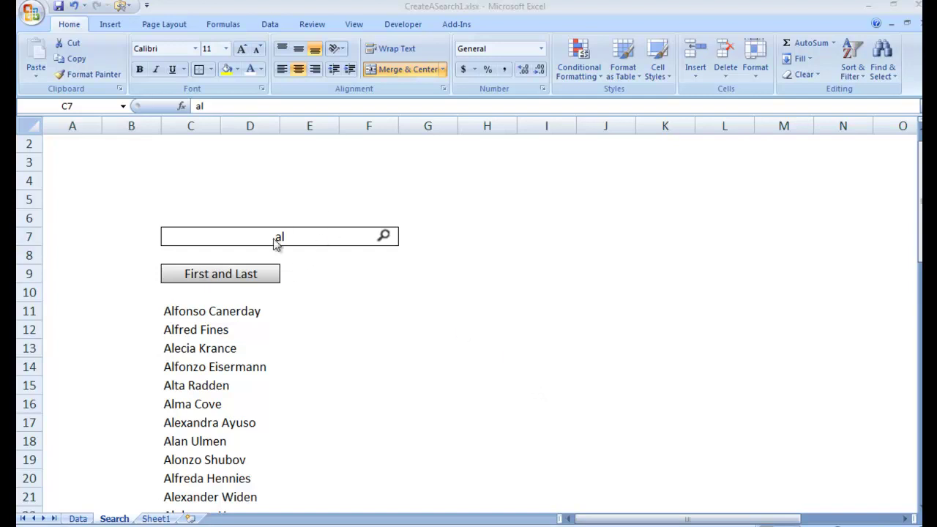
- Switch C9's searched column to Company and check the result formulas for 'al'
click(277, 244)
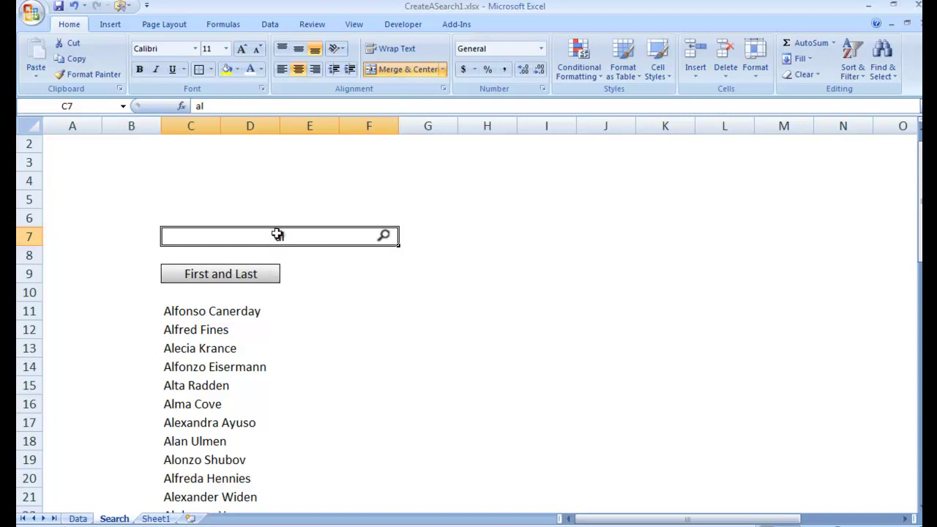
click(260, 277)
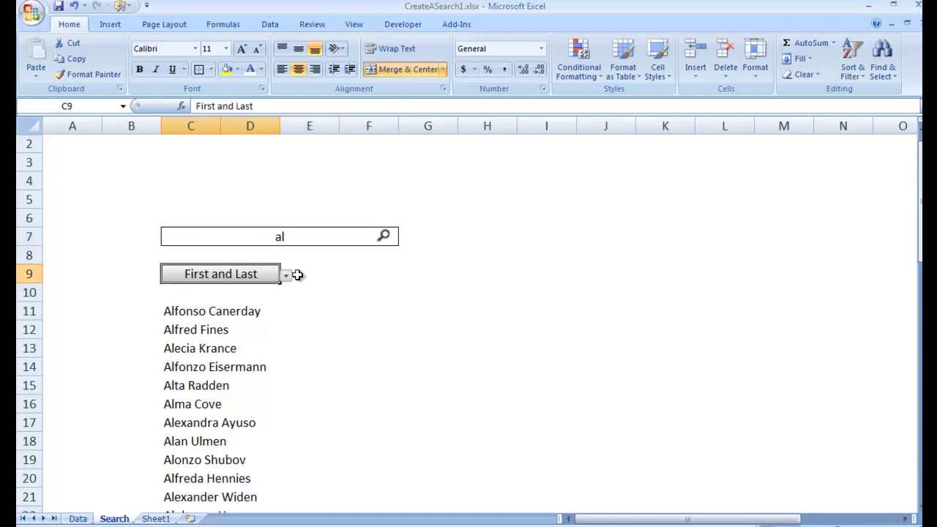
click(287, 276)
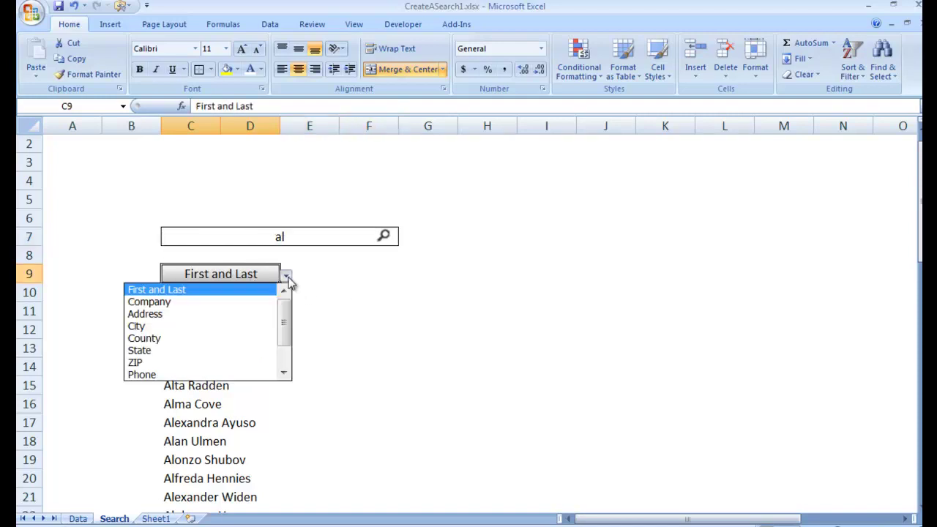
click(241, 302)
click(171, 311)
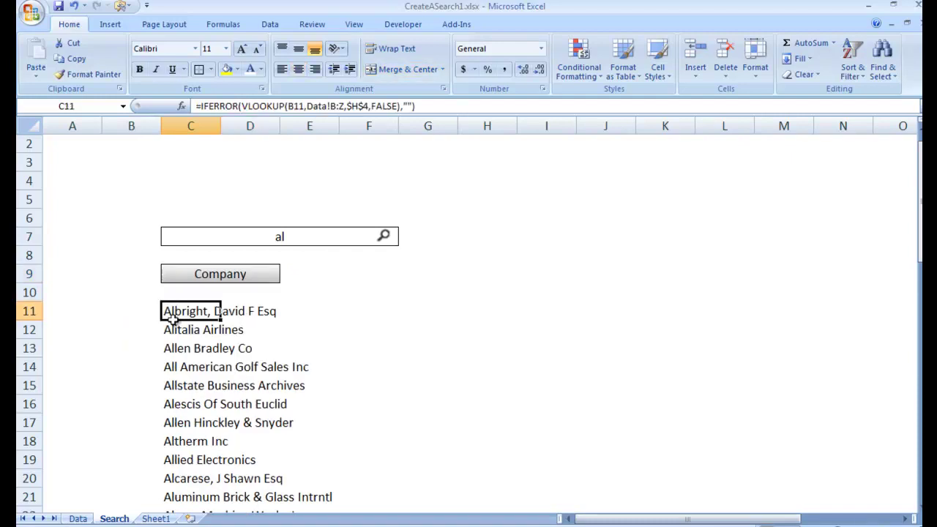
click(179, 344)
- Change the searched column to State, leaving a single AL result
click(266, 277)
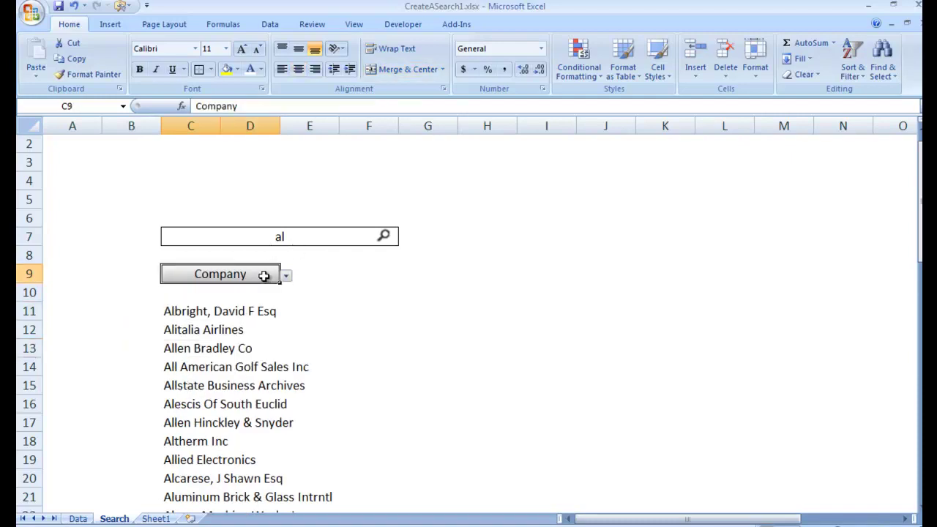
click(286, 276)
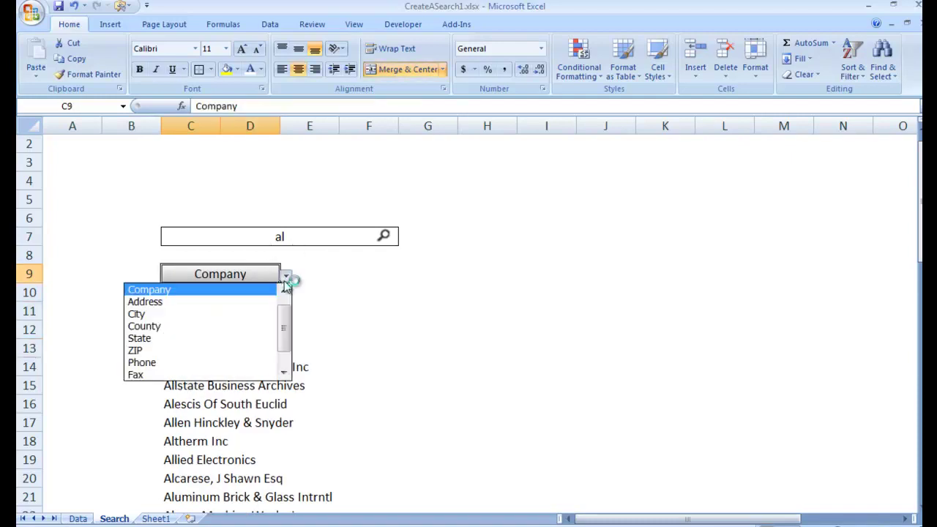
click(207, 338)
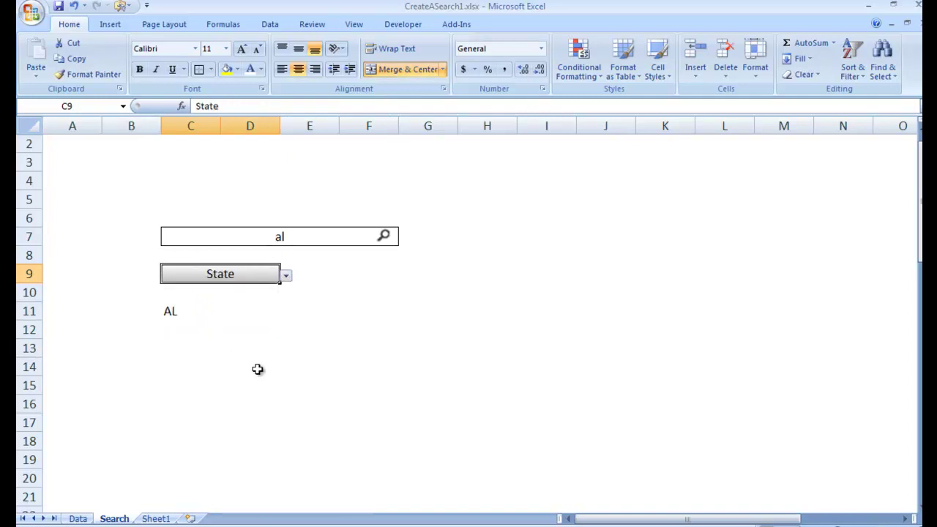
click(183, 316)
- Change the searched column to Email and review the listed email addresses
click(235, 274)
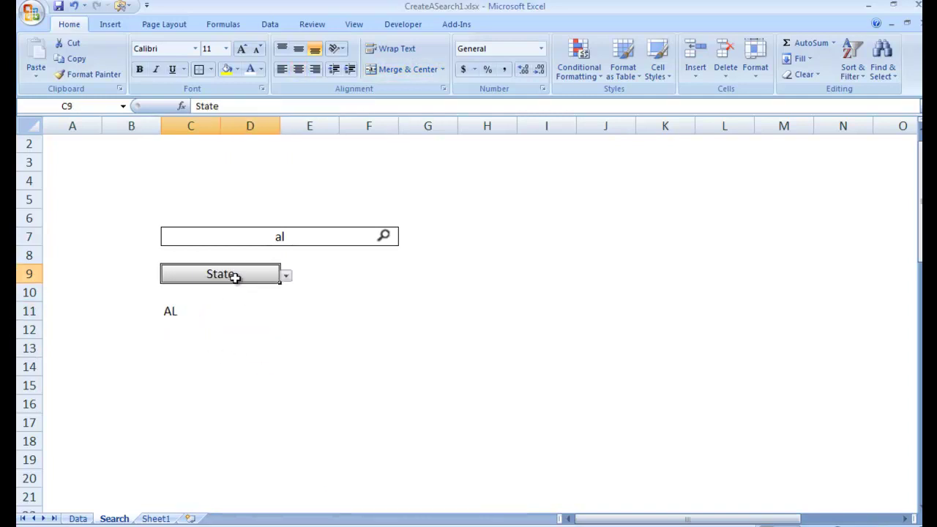
drag(283, 270, 274, 281)
click(278, 271)
click(286, 276)
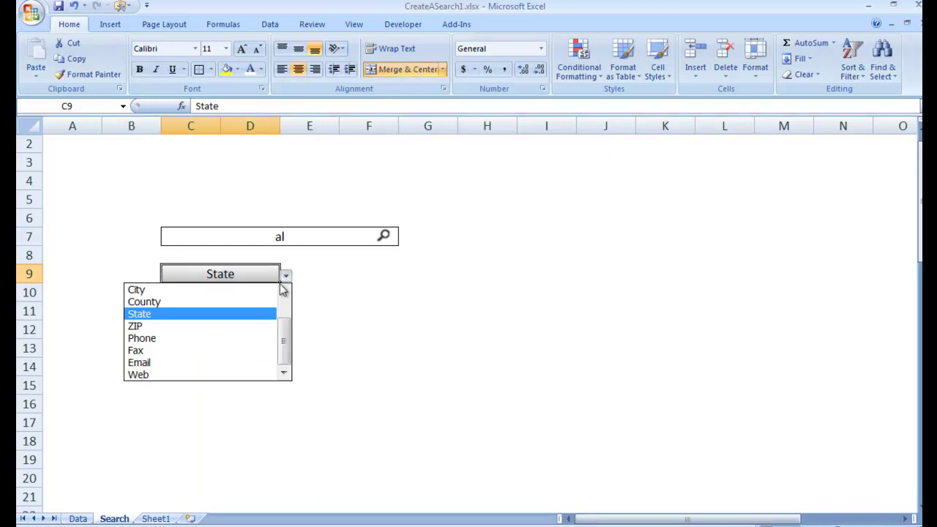
click(189, 364)
drag(194, 297, 190, 461)
scroll(175, 389, down, 1)
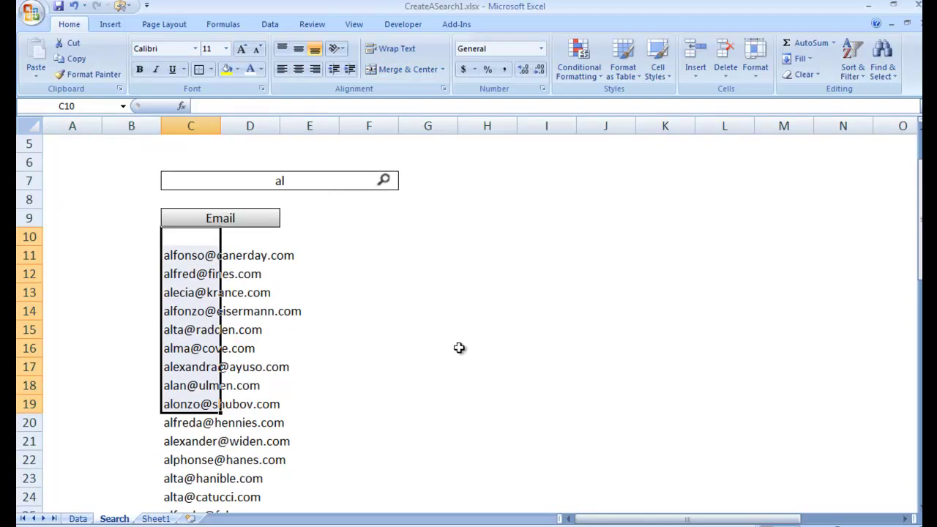
click(388, 293)
- On the CreateASearch Search sheet, look over the search area and H5 note, then select C9
click(311, 180)
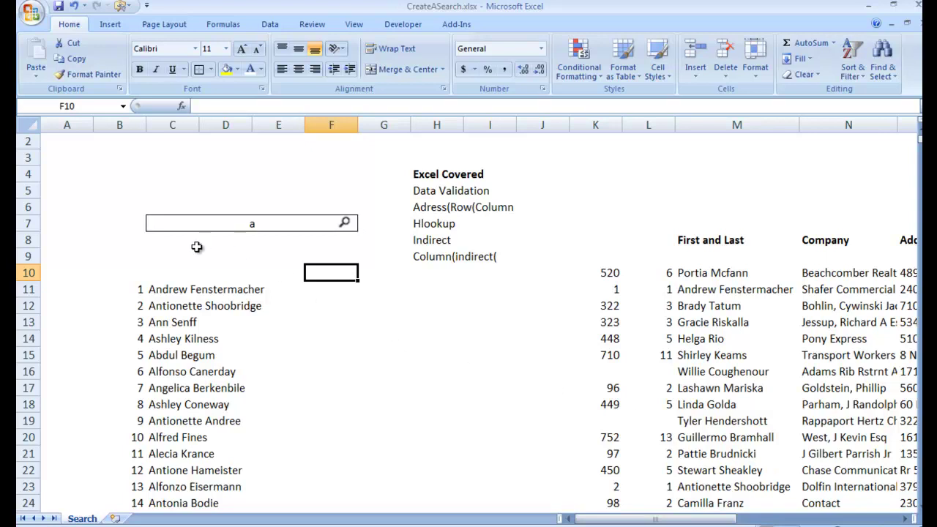
drag(333, 174, 129, 252)
click(167, 275)
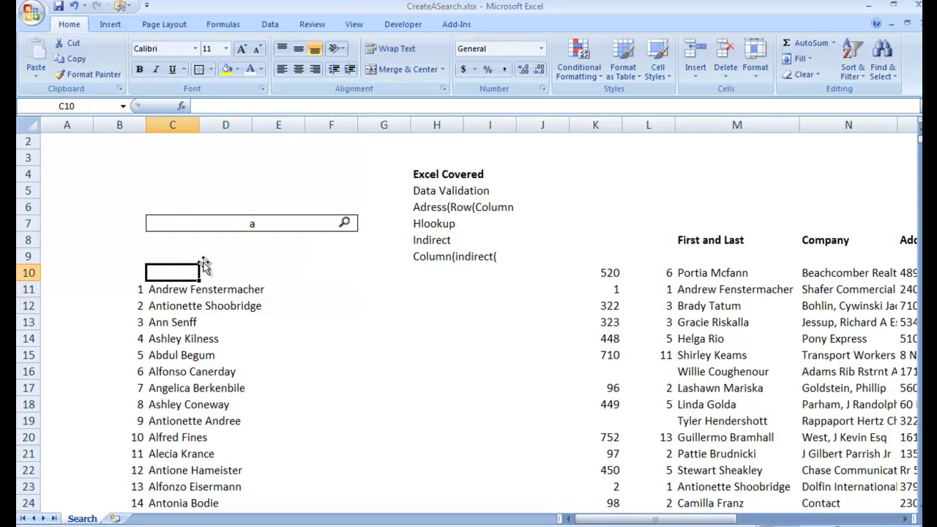
drag(432, 192, 465, 192)
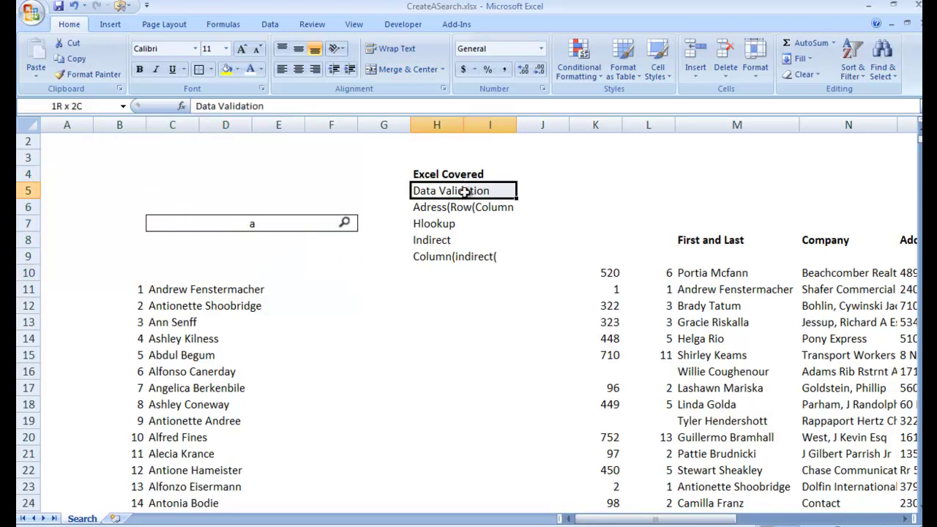
click(183, 257)
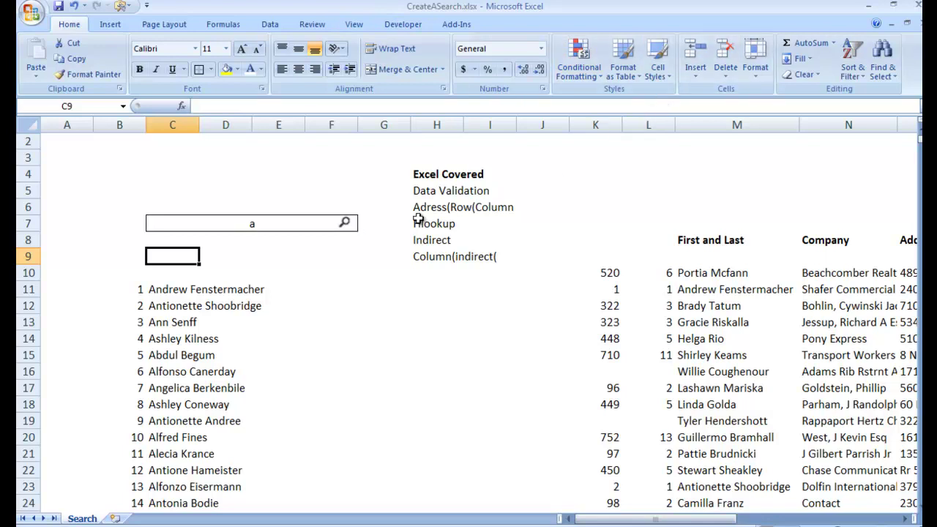
- Add List data validation to C9 with source M8:W8, then test its drop-down arrow
click(284, 25)
click(586, 78)
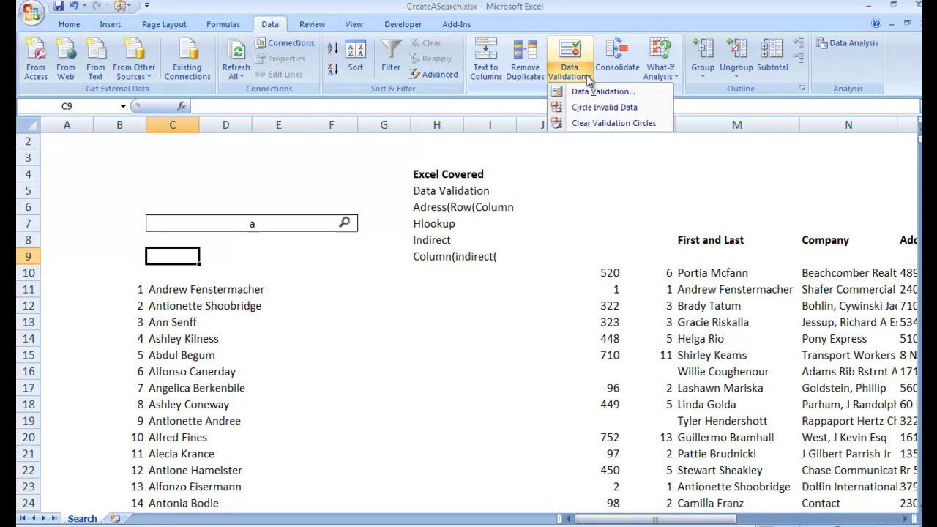
click(590, 95)
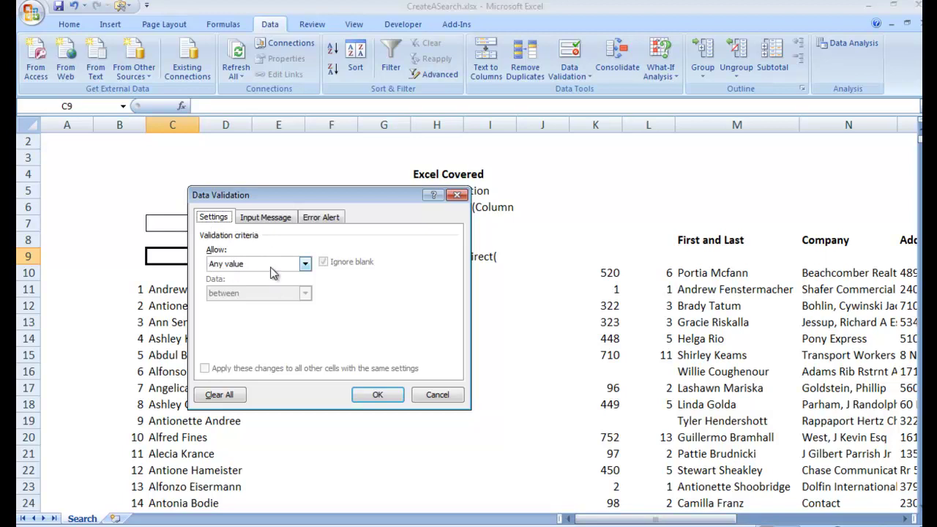
click(305, 264)
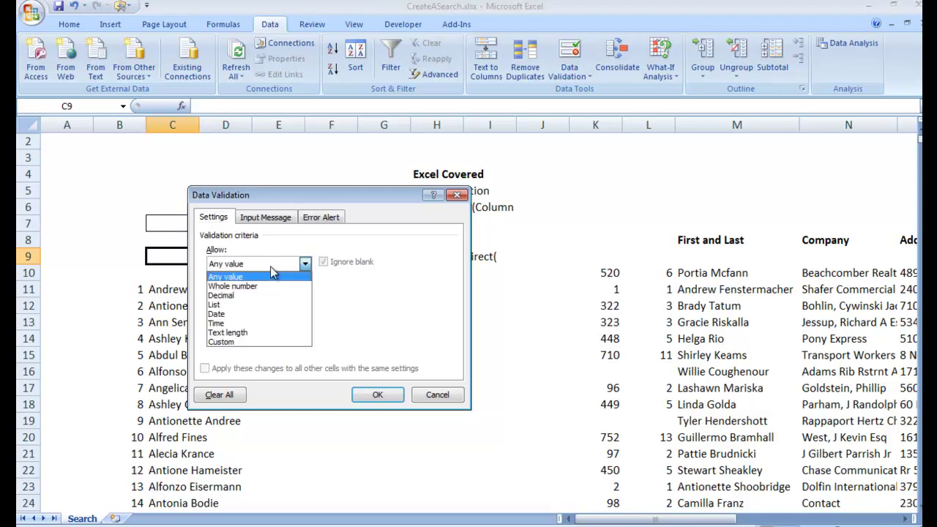
click(258, 305)
click(250, 326)
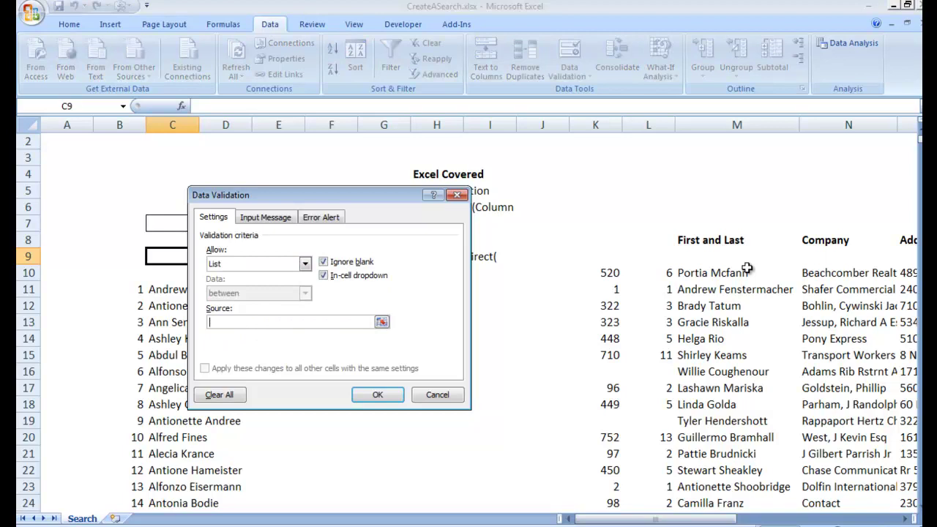
drag(684, 241, 781, 241)
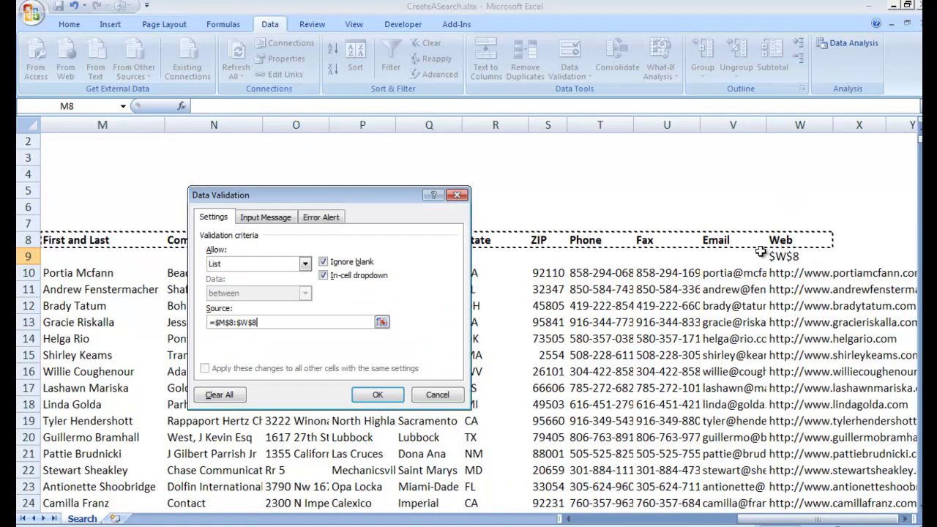
click(378, 395)
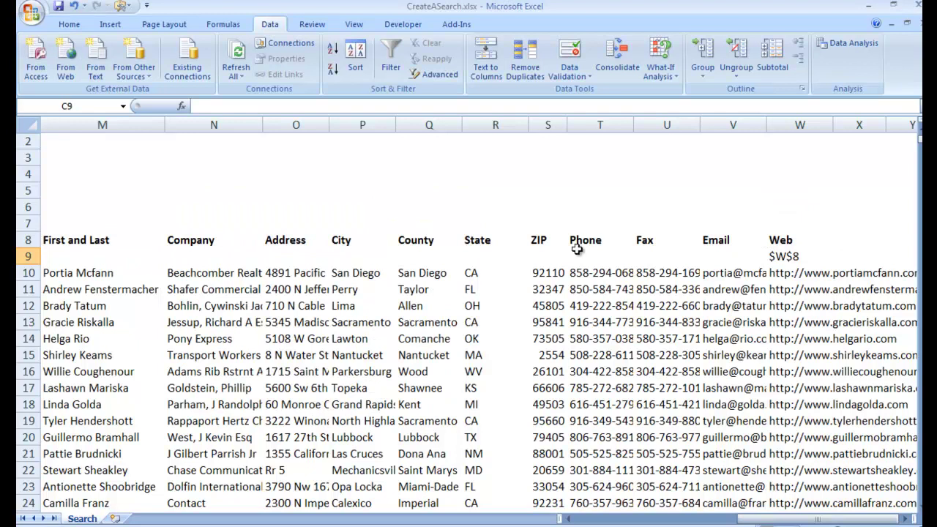
scroll(414, 255, left, 4)
click(205, 259)
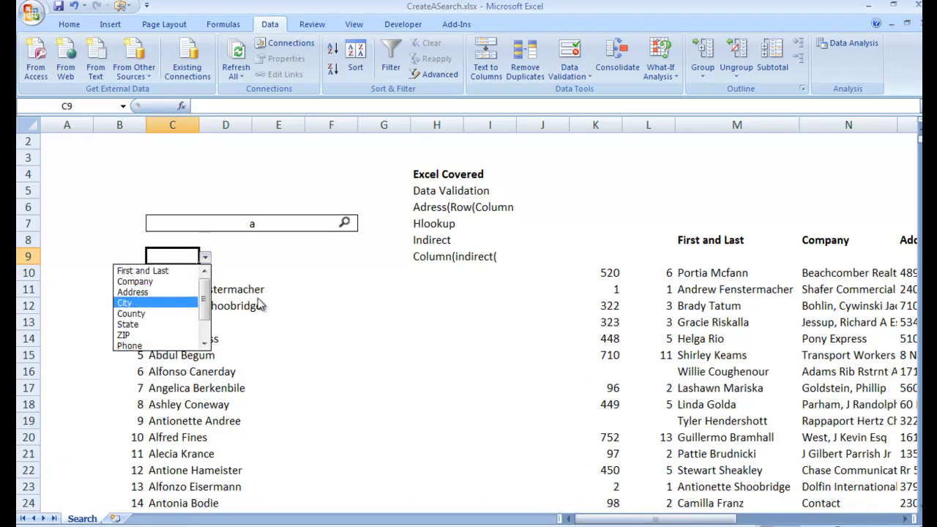
- Fill C9:D9 light green and confirm its drop-down still lists the headers
key(Escape)
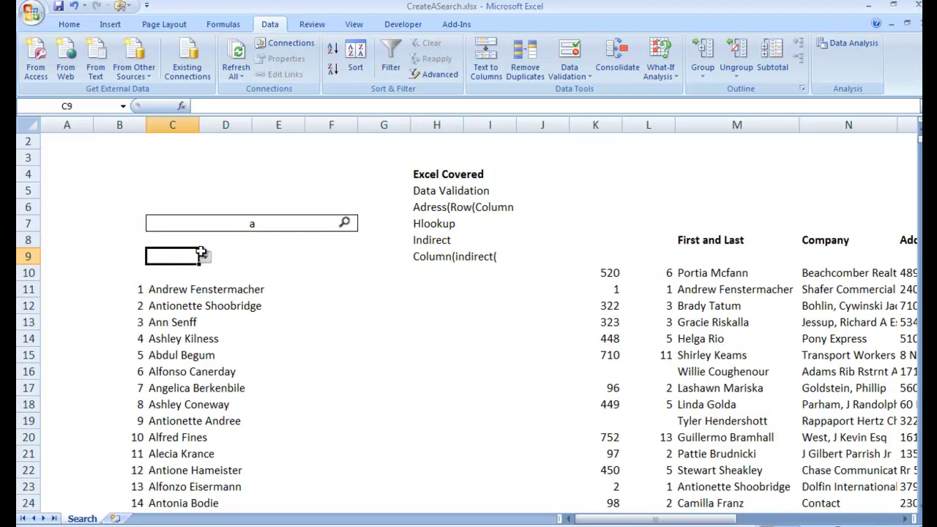
drag(189, 256, 242, 256)
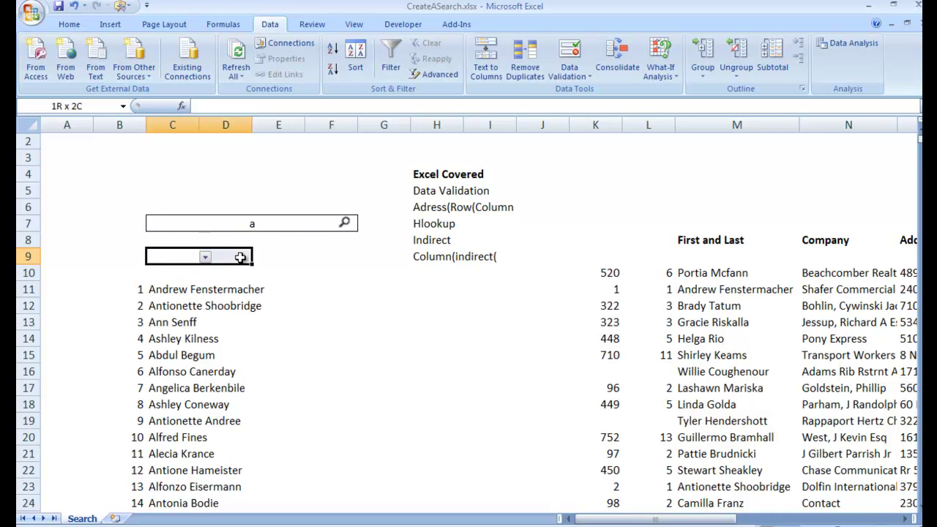
click(72, 25)
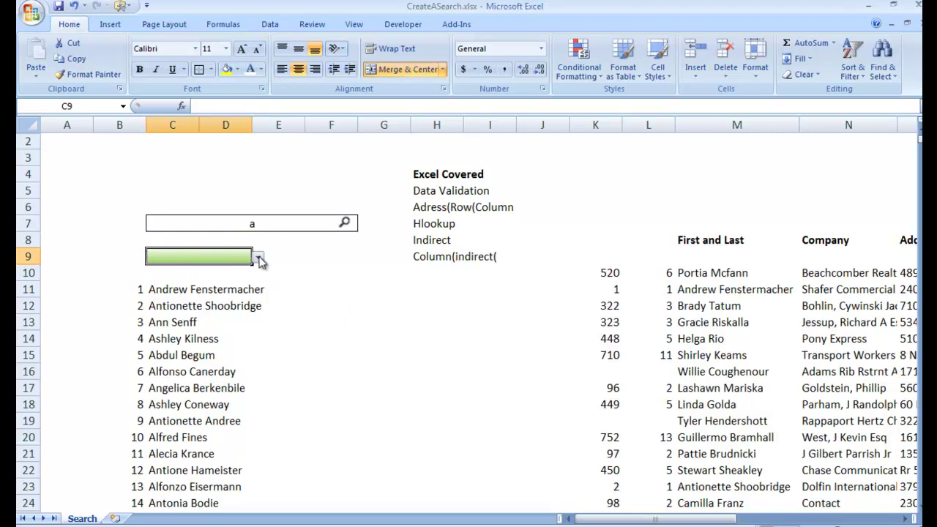
click(280, 301)
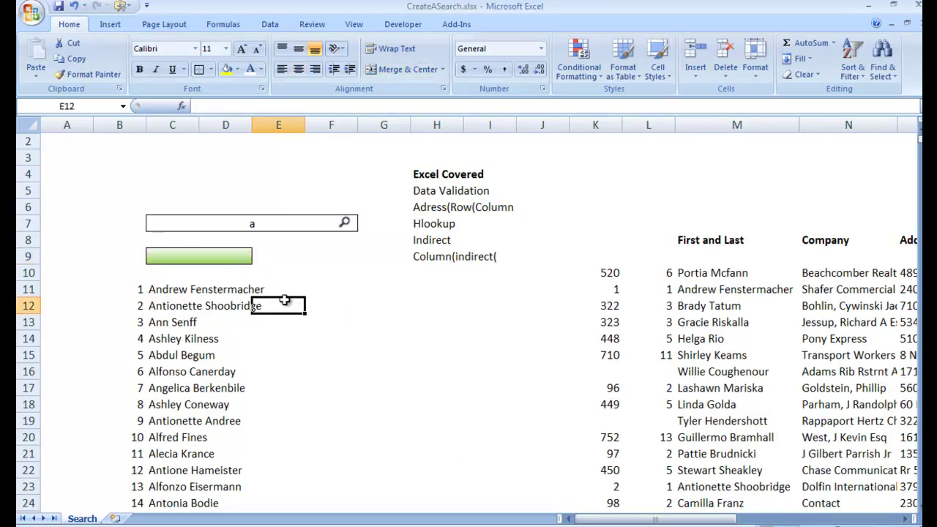
click(218, 259)
click(258, 257)
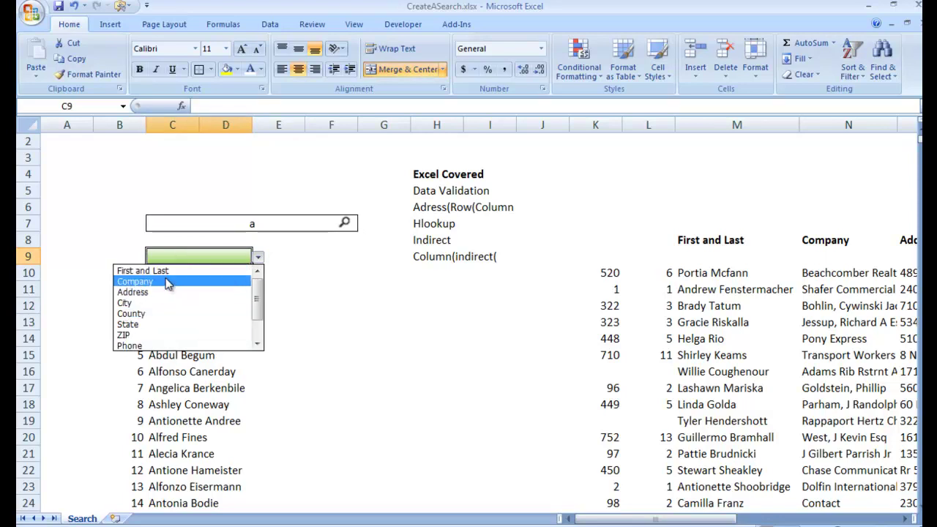
key(Escape)
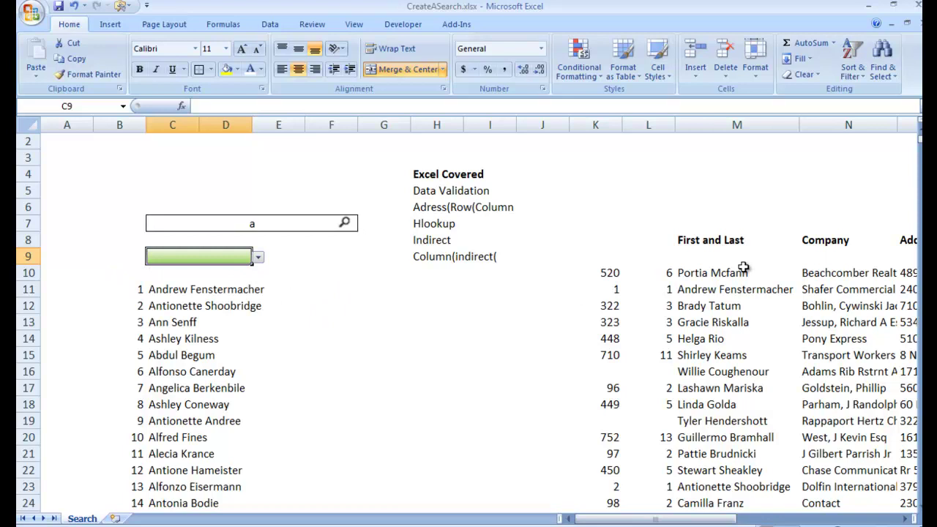
- Enter =ADDRESS(ROW(M8),COLUMN(M8)) in M9, accepting Excel's formula correction
click(748, 256)
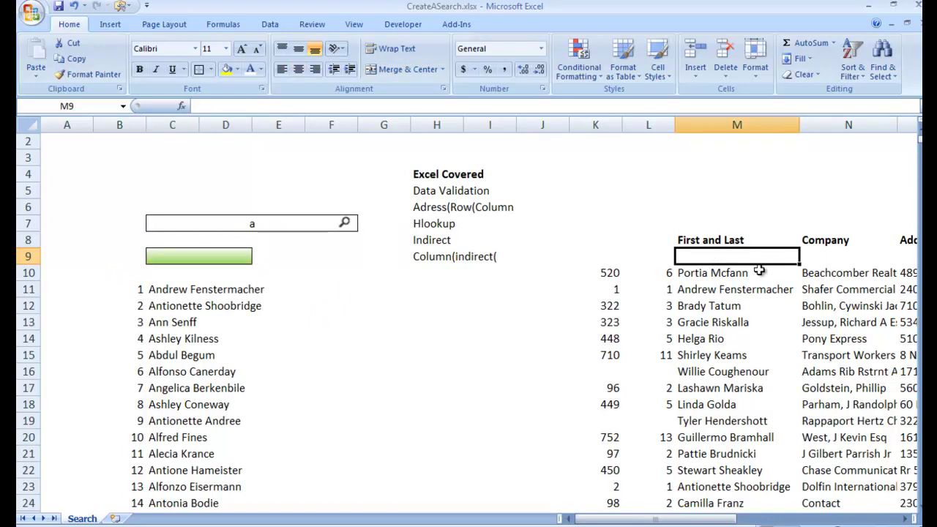
text(=address)
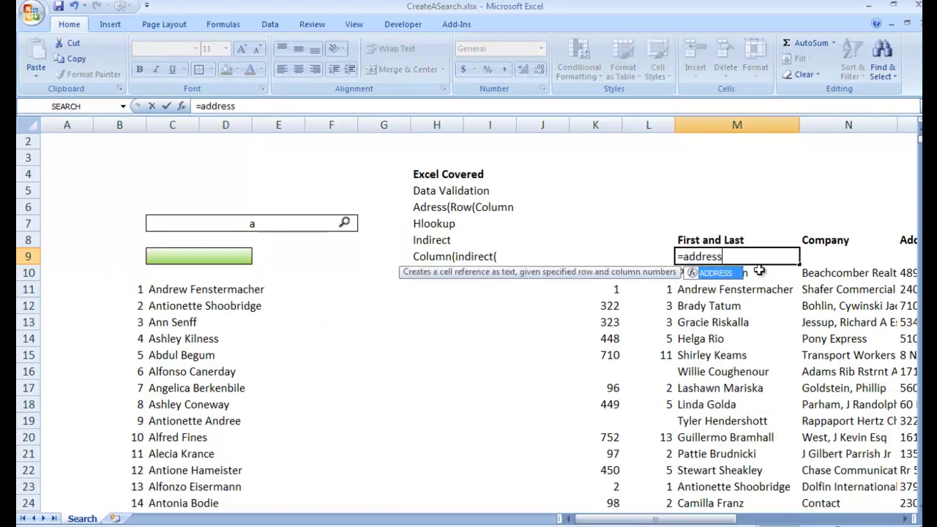
text(()
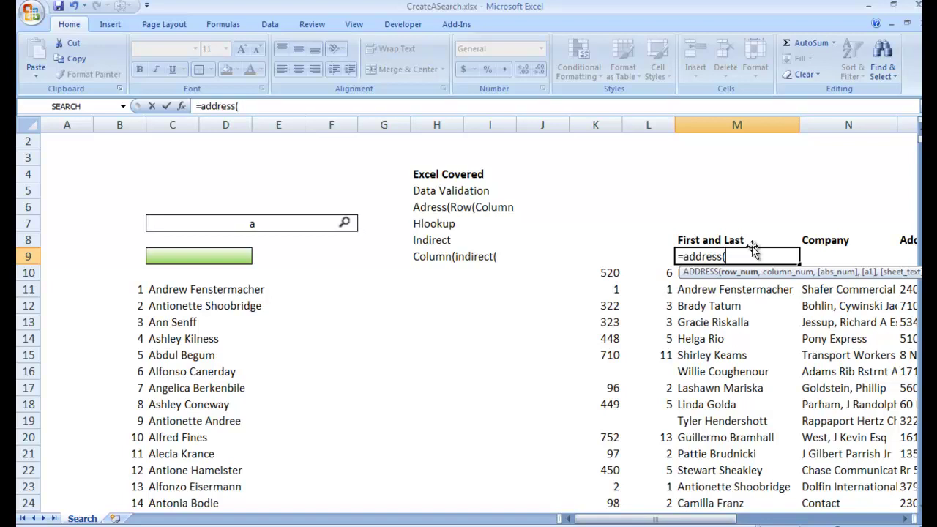
text(row)
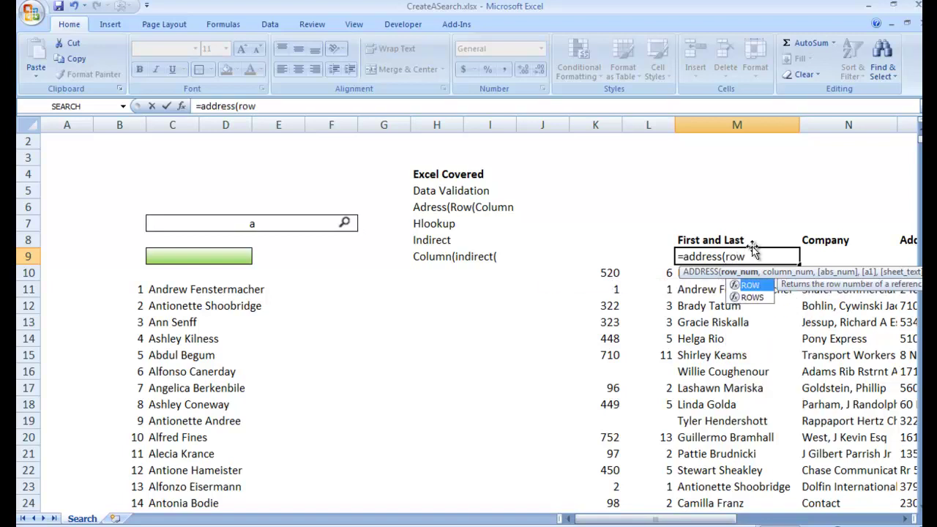
text(*)
key(BackSpace)
text(()
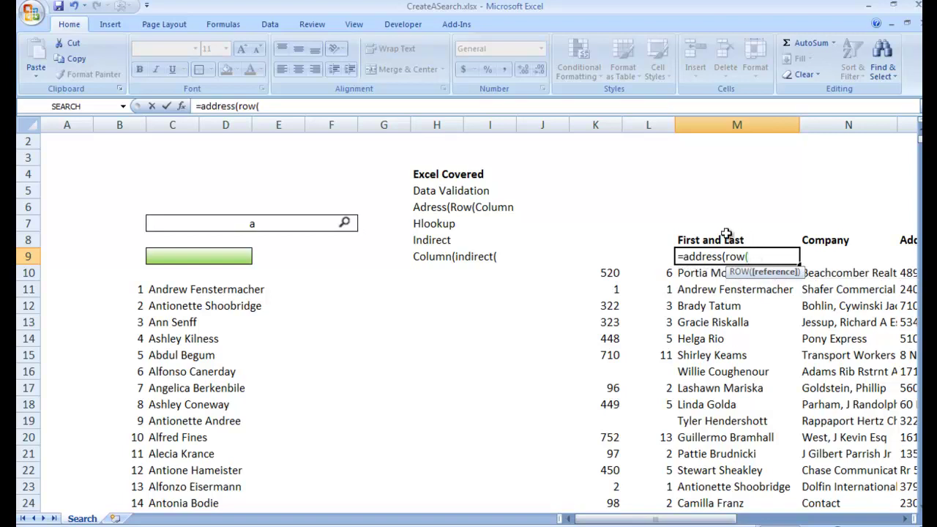
click(725, 237)
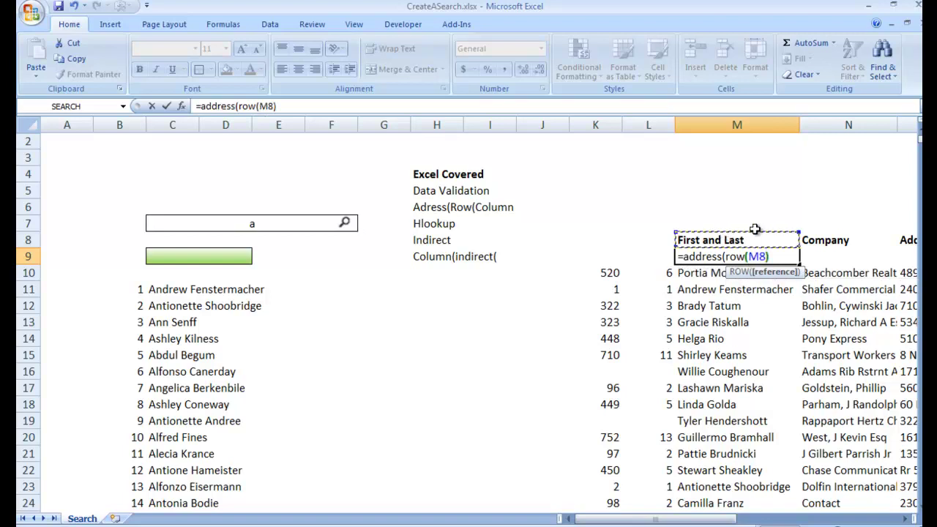
text(), col)
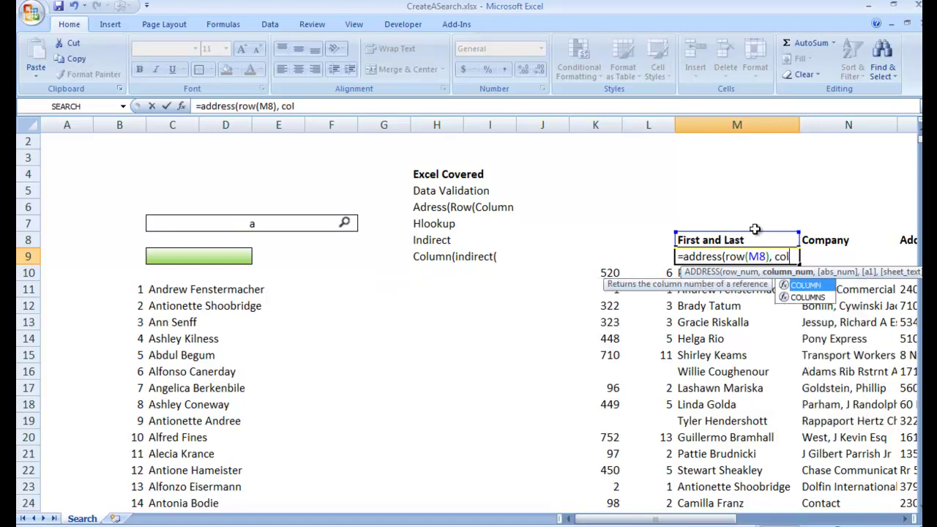
text(umn()
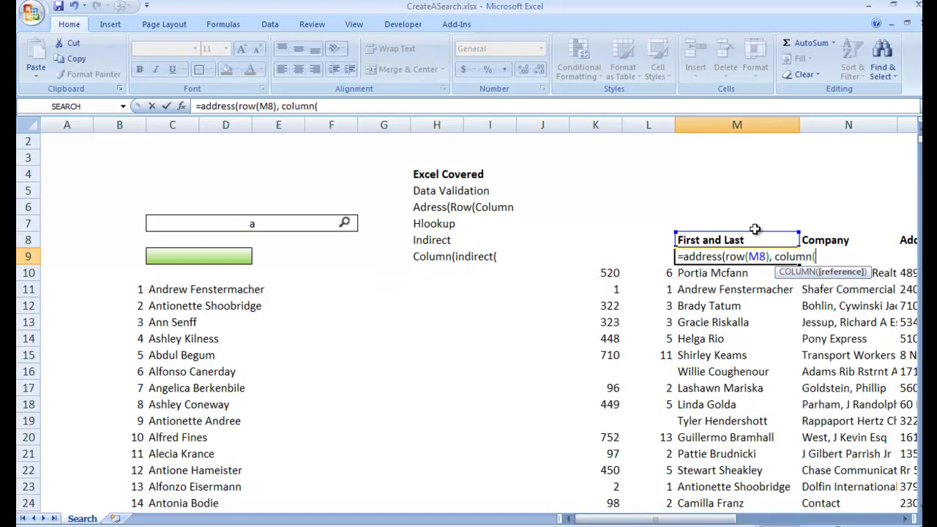
click(760, 235)
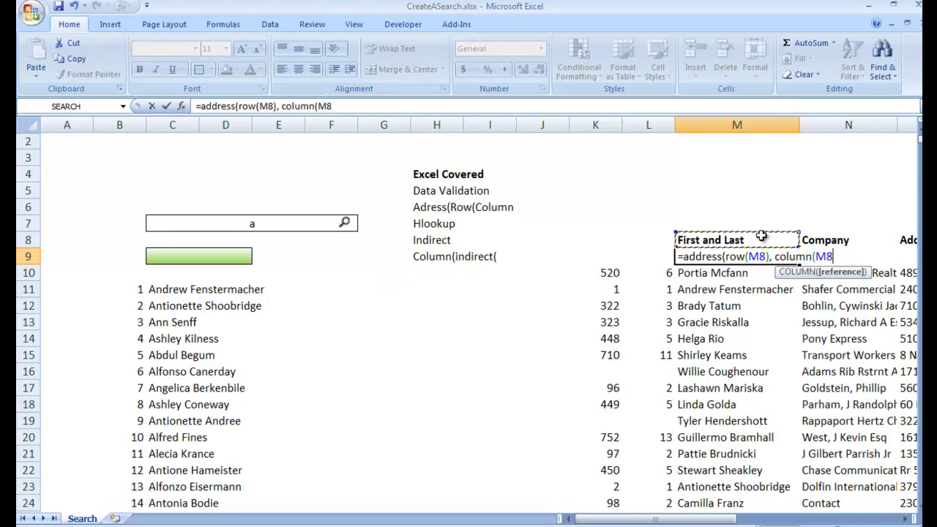
text())
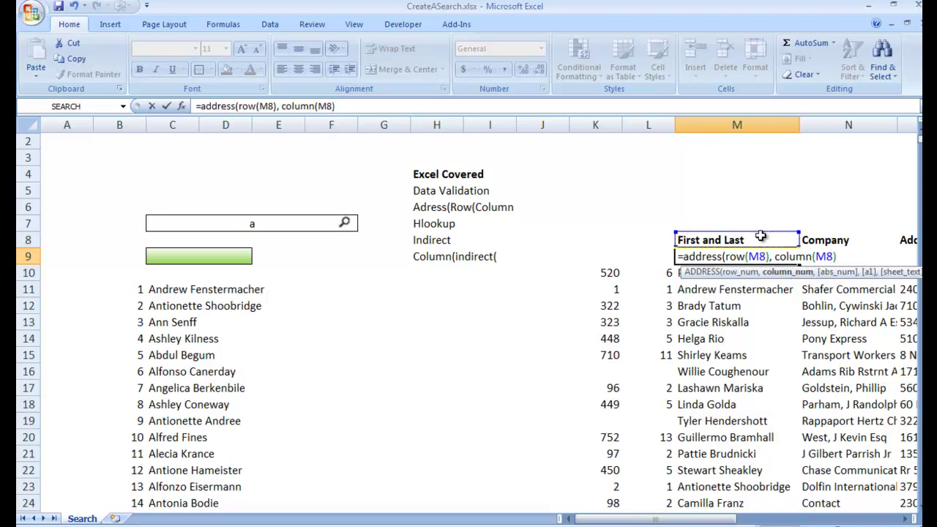
key(Return)
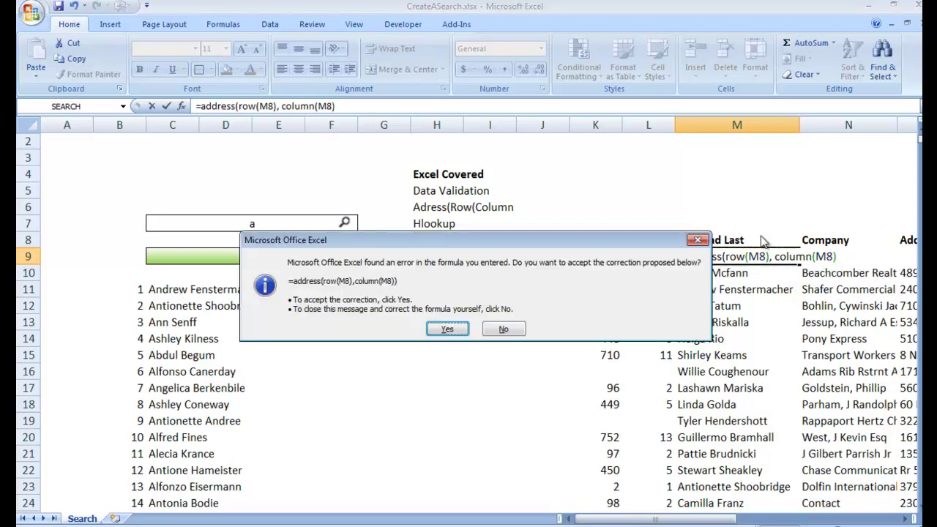
key(Return)
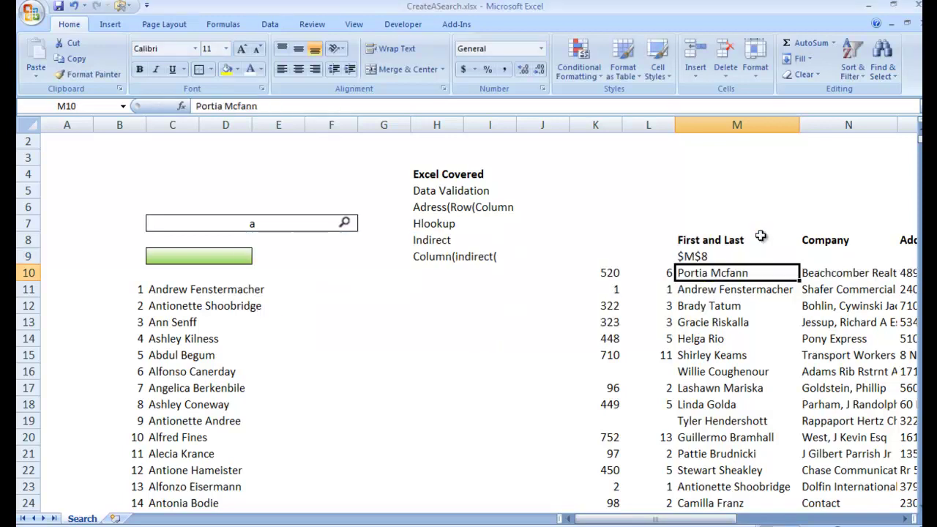
- Fill the address formula from M9 across to W9, giving $M$8 through $W$8
click(692, 254)
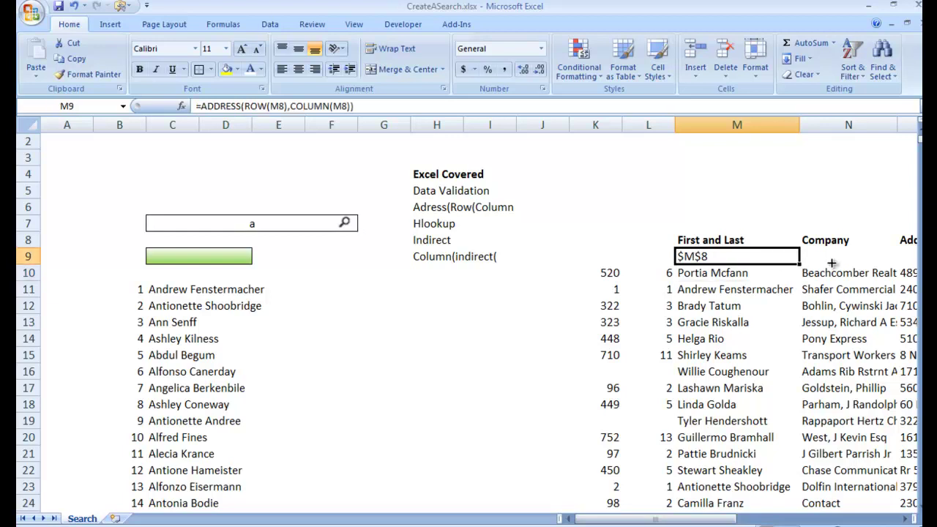
mouse_move(832, 262)
mouse_down()
mouse_move(917, 262)
mouse_move(795, 256)
mouse_move(822, 256)
mouse_up()
scroll(711, 274, left, 6)
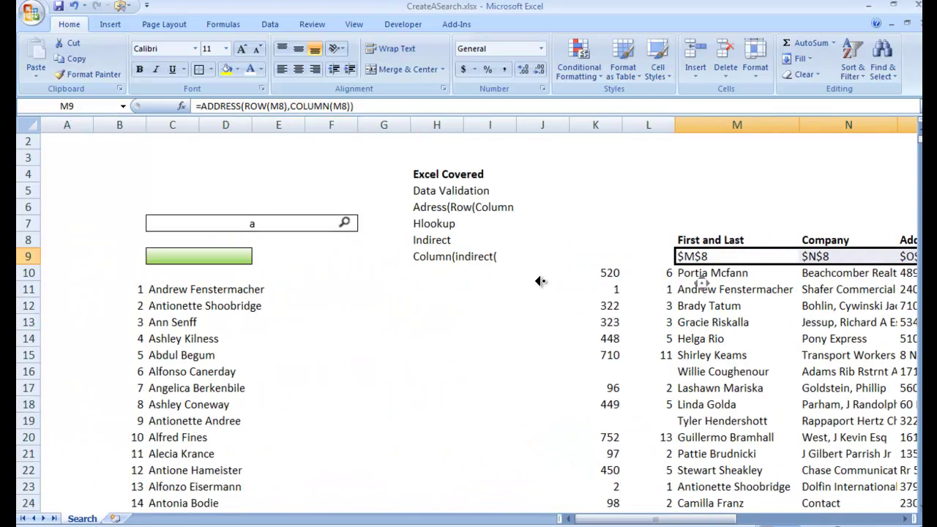
- Start an =HLOOKUP( formula in cell K7
click(415, 295)
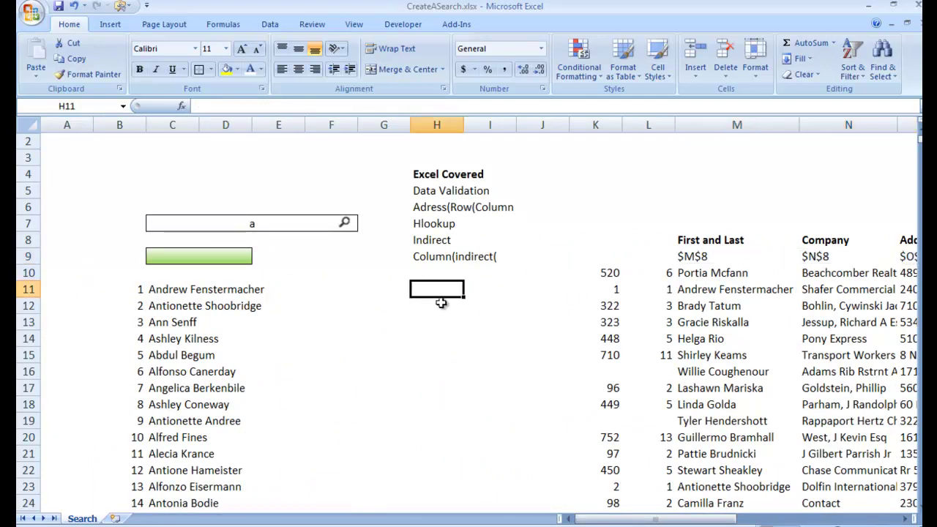
drag(597, 235, 596, 221)
click(588, 224)
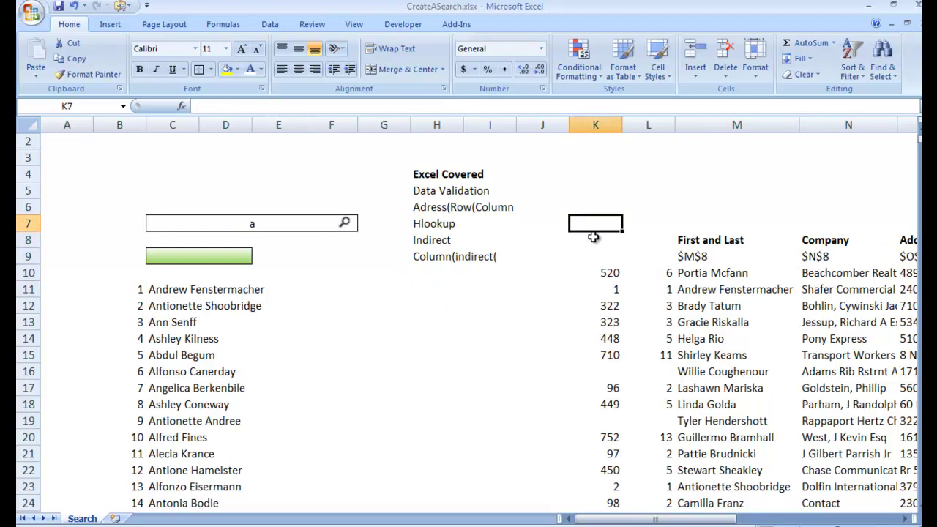
text(=hol)
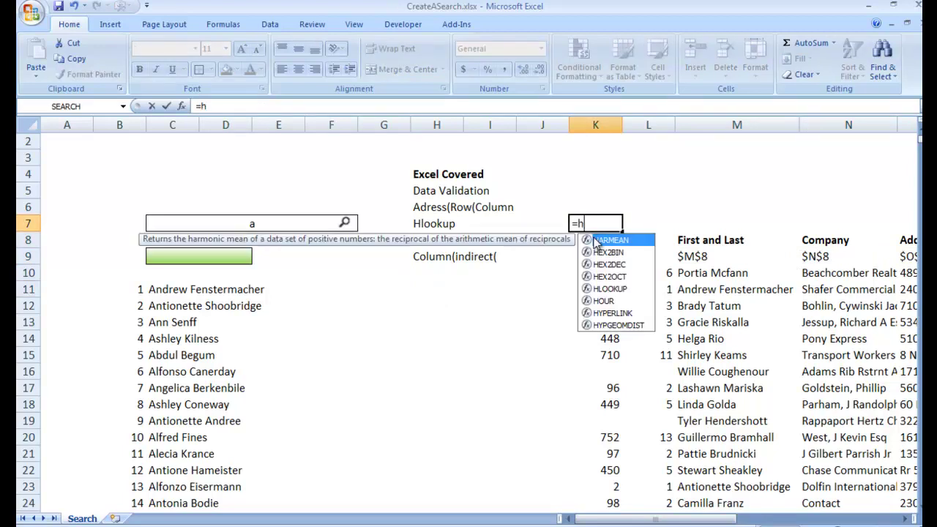
key(BackSpace)
key(BackSpace)
text(lookup)
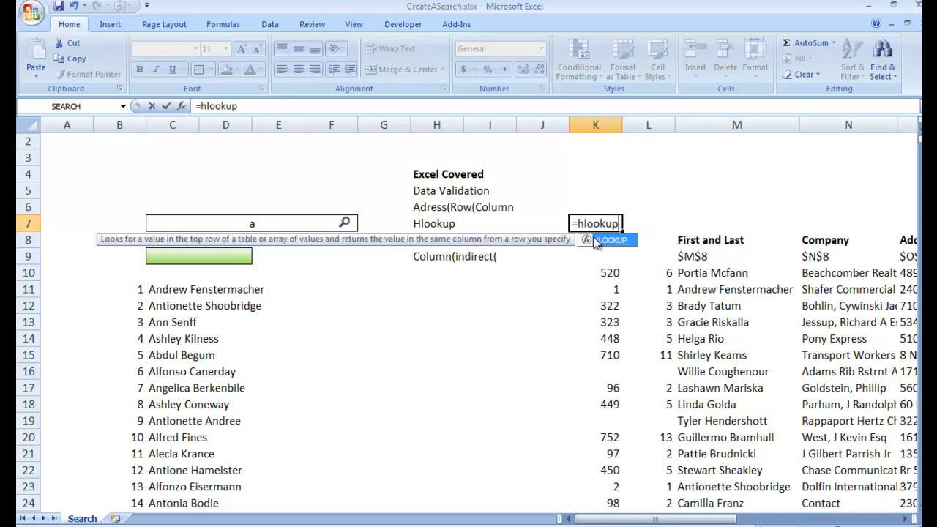
text(()
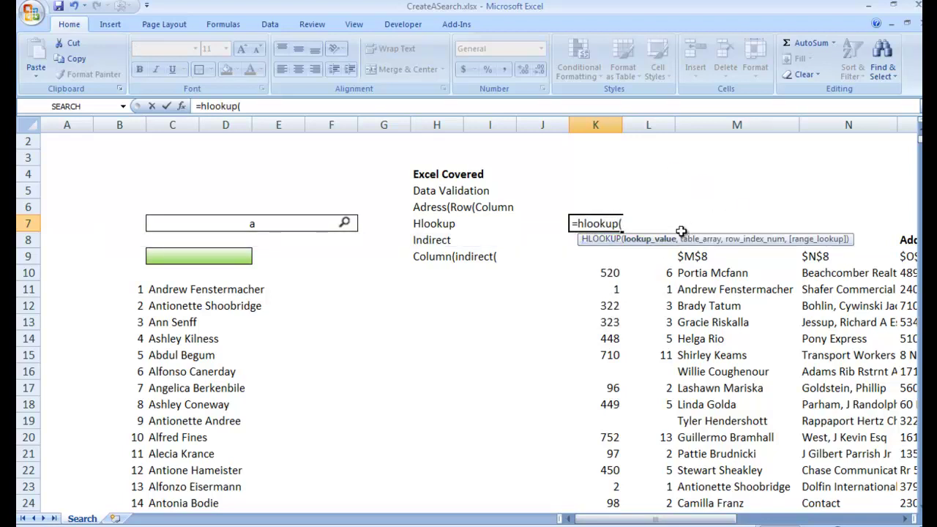
drag(681, 231, 681, 278)
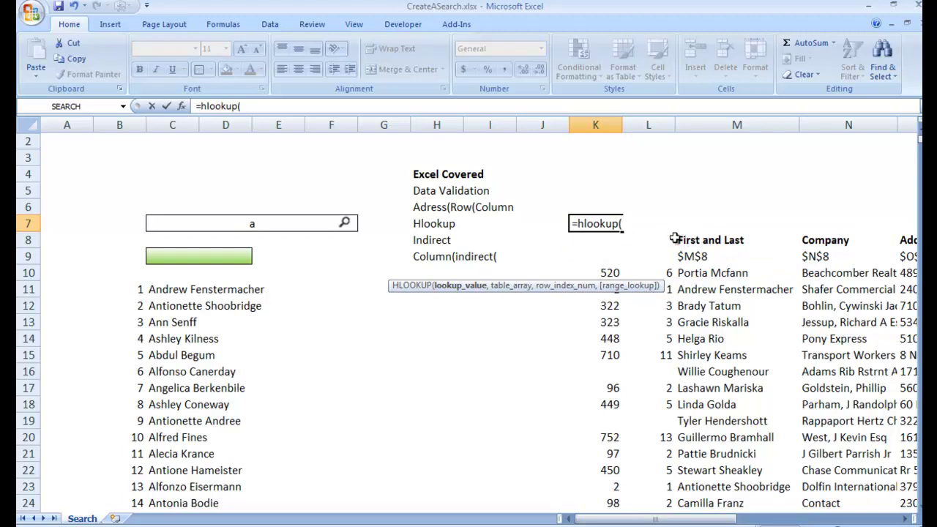
- Complete it as =HLOOKUP(C9,M8:W9,2,FALSE) and commit, currently showing #N/A
click(187, 258)
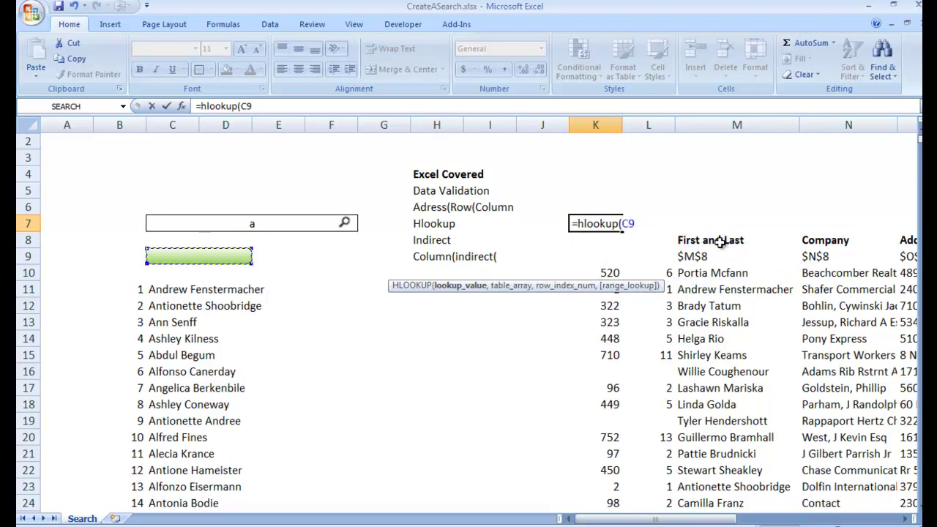
text(,)
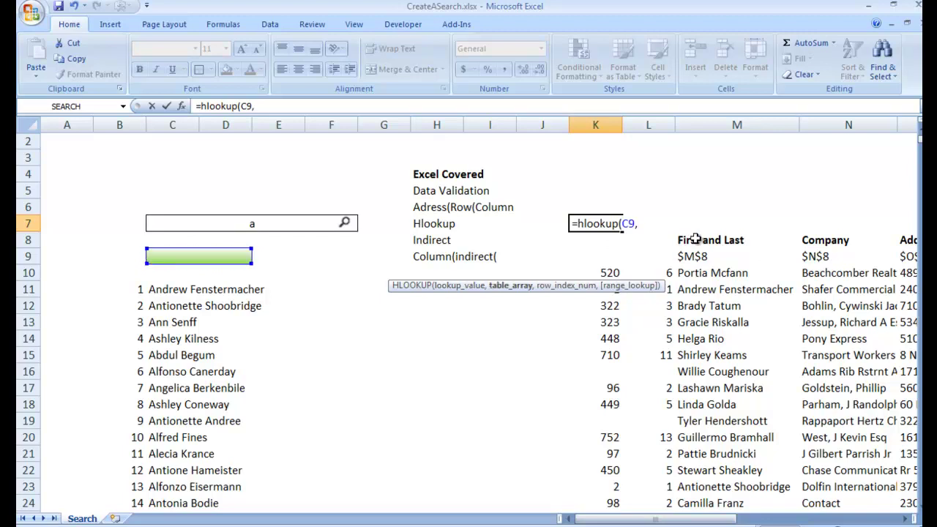
drag(691, 239, 844, 256)
text(,)
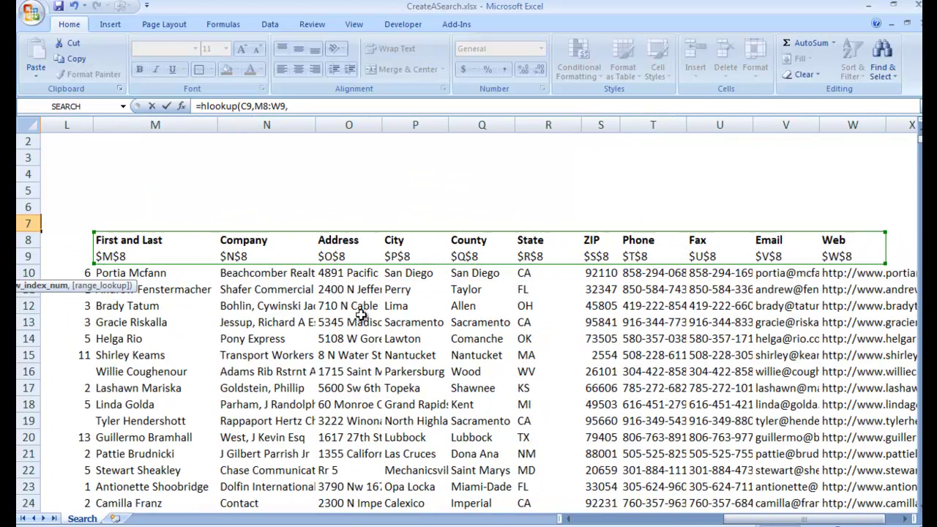
scroll(360, 353, left, 3)
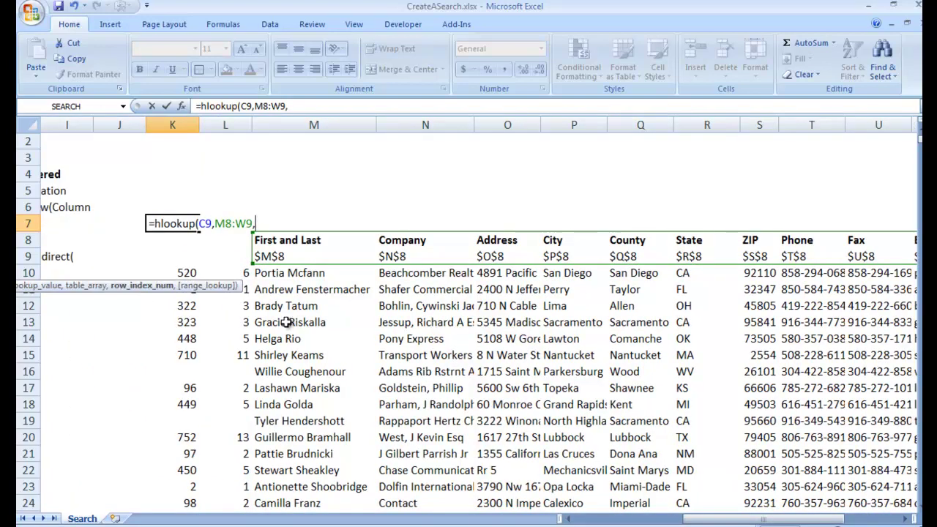
text(2, )
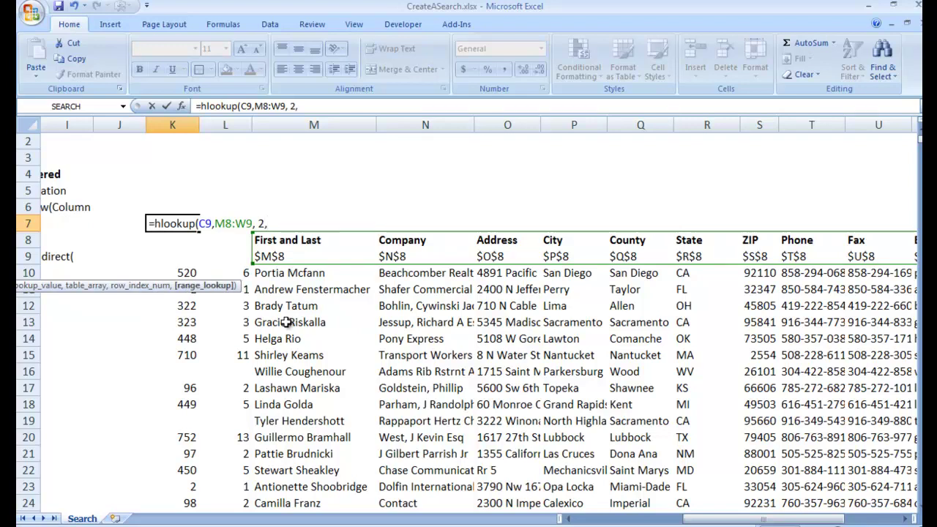
text(false)
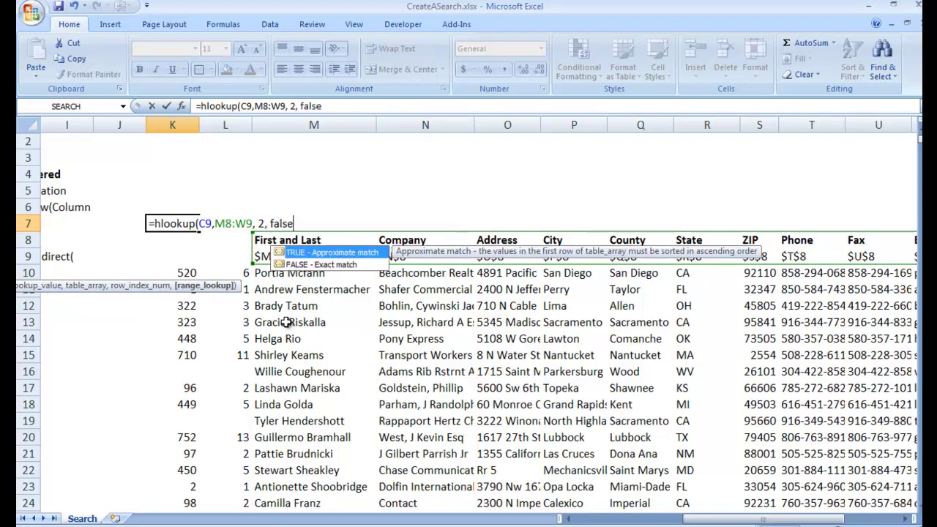
text())
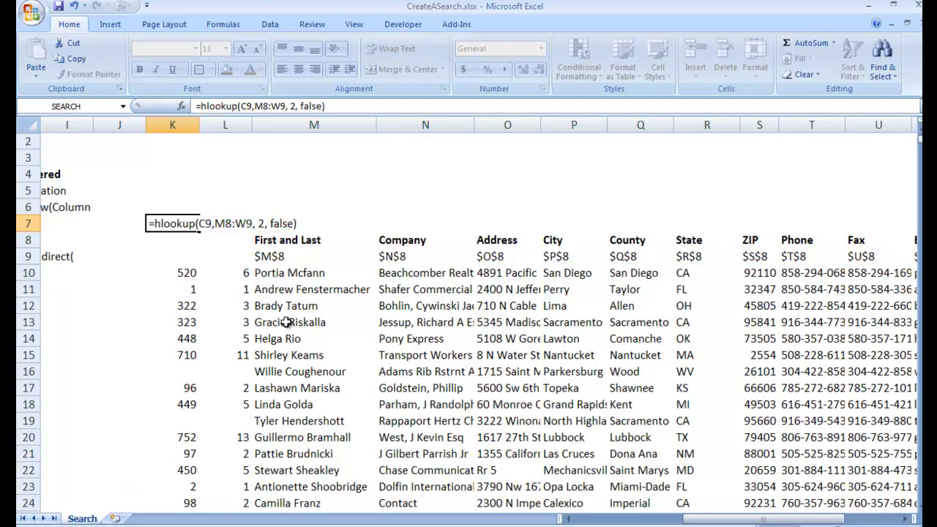
key(Return)
scroll(286, 434, left, 4)
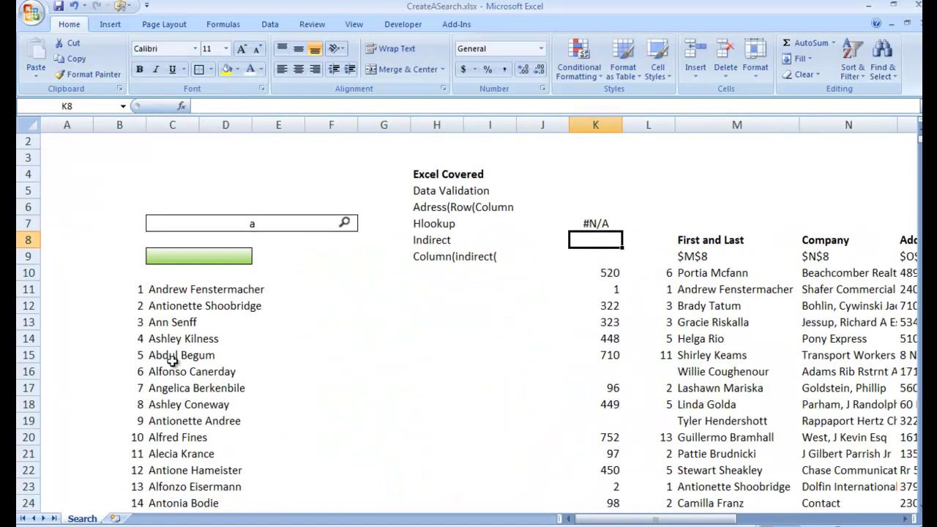
- Switch C9 to Company, then State, so K7 returns $R$8, and pan to show columns F–R
click(177, 251)
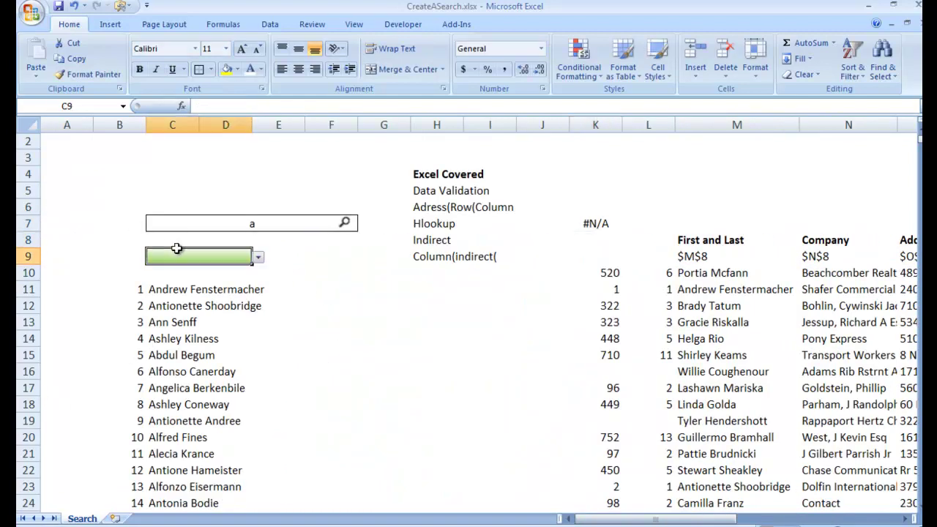
click(258, 258)
click(216, 285)
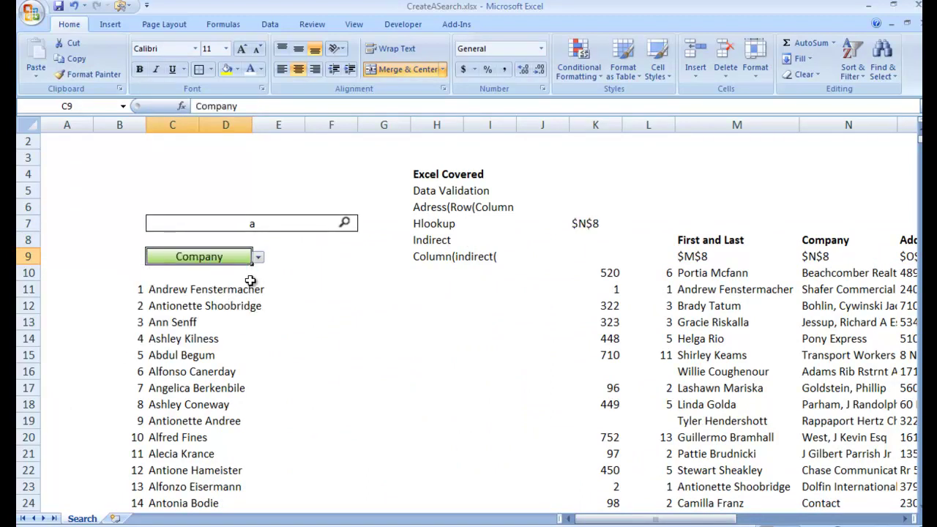
click(583, 221)
click(246, 258)
click(258, 258)
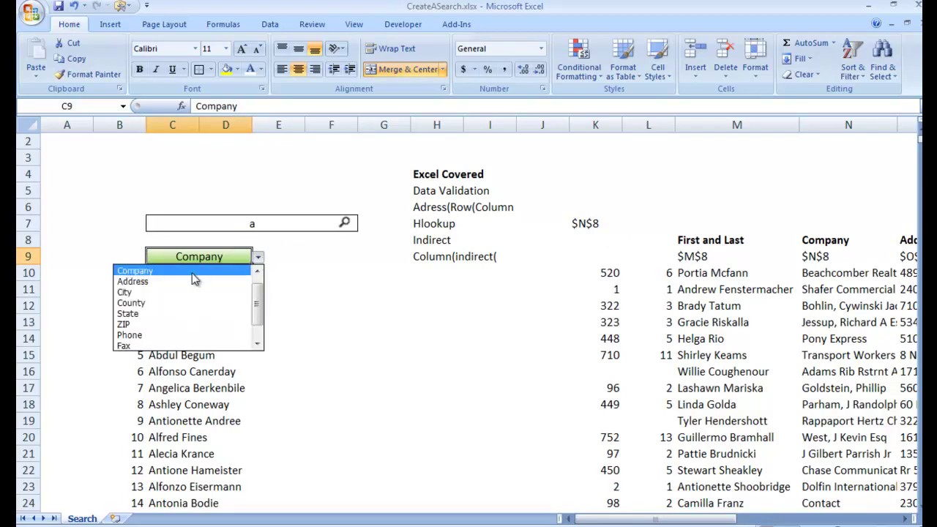
click(165, 315)
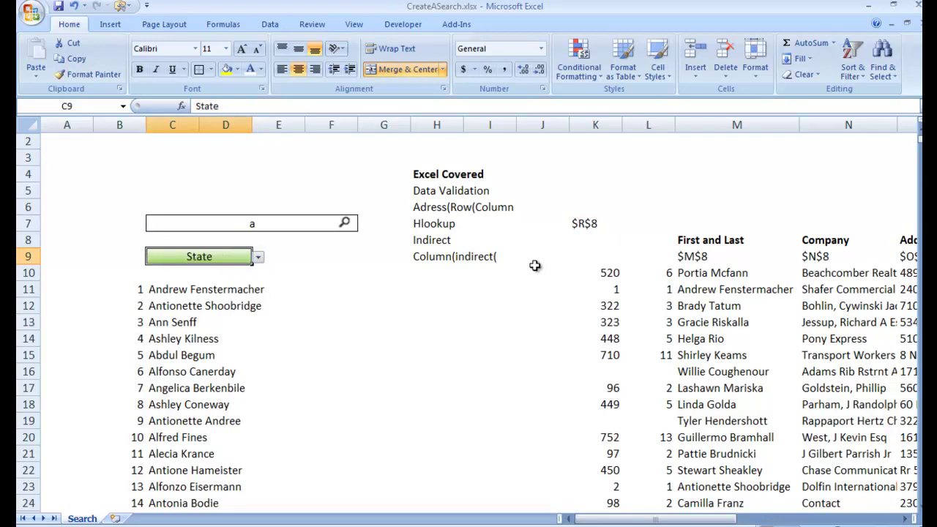
middle_click(440, 356)
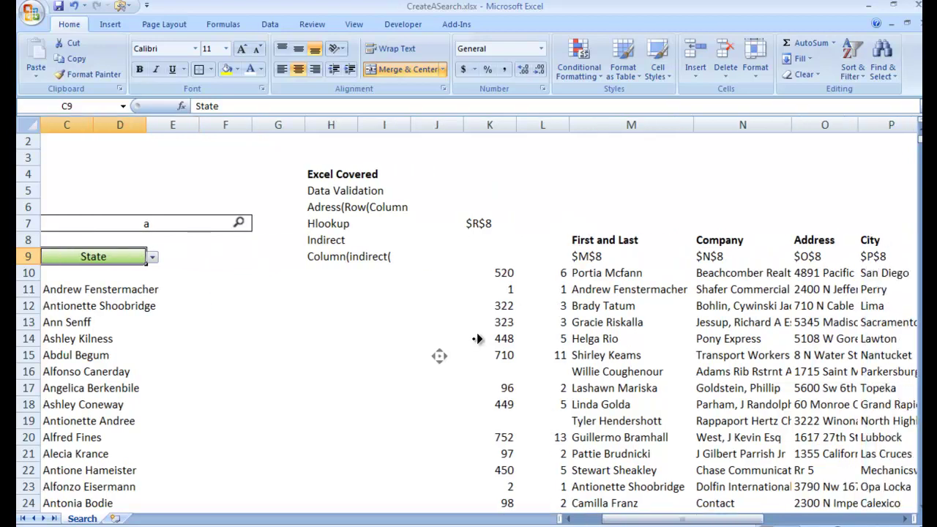
middle_click(524, 309)
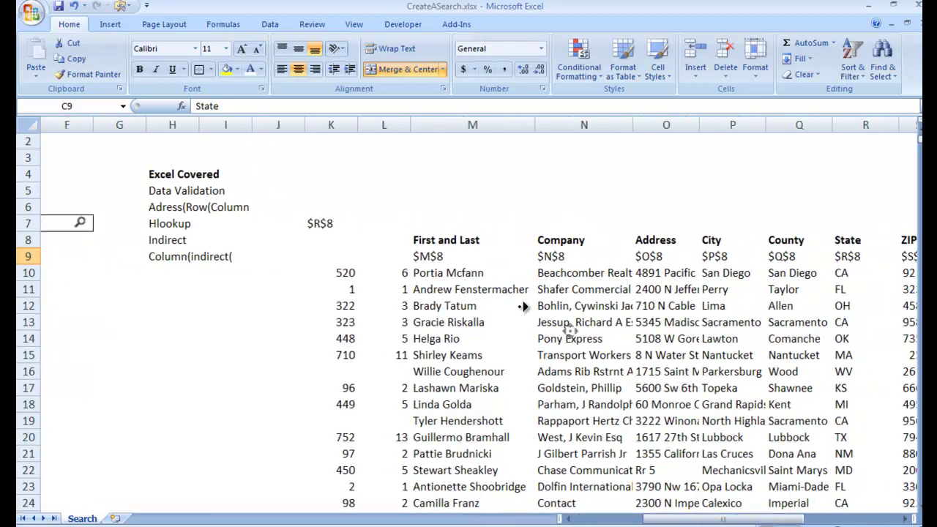
- Change K7 to =MID(HLOOKUP(C9,M8:W9,2,FALSE),2,1) so it returns just R
click(331, 225)
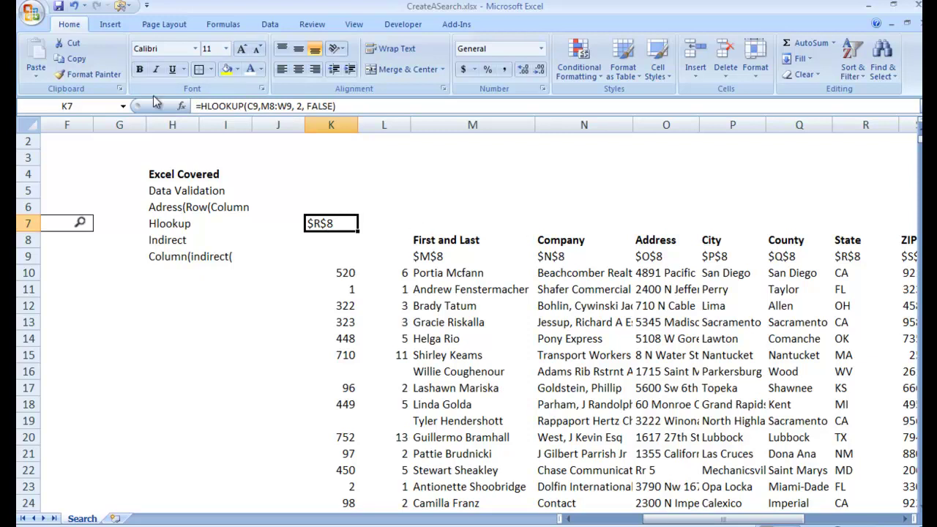
click(199, 106)
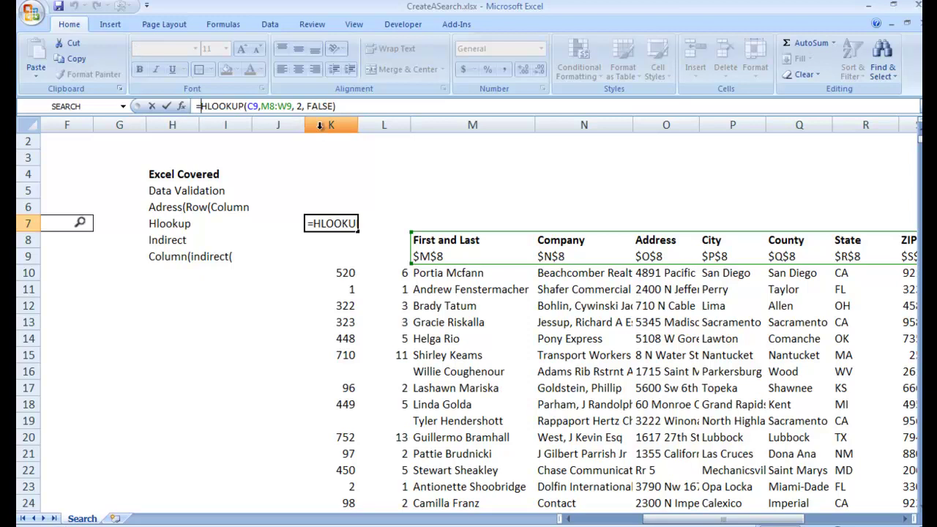
text(mid()
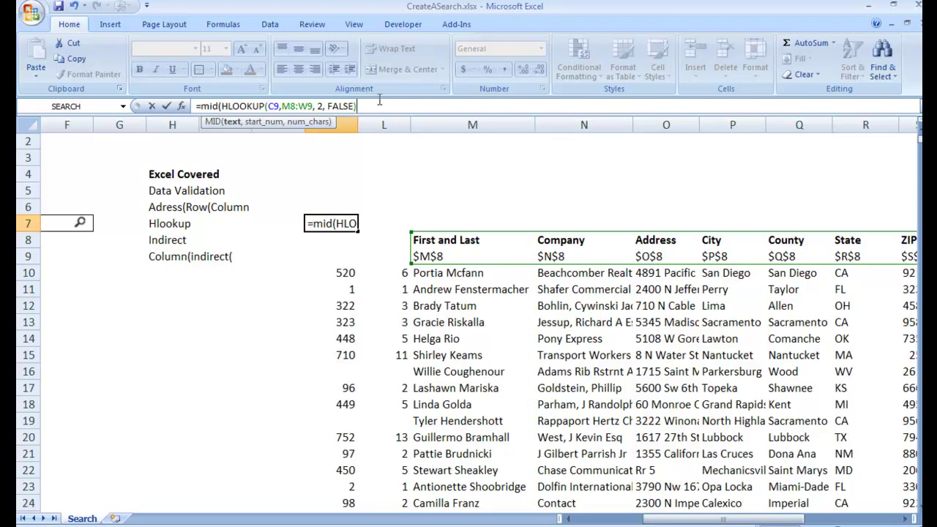
key(End)
text(,)
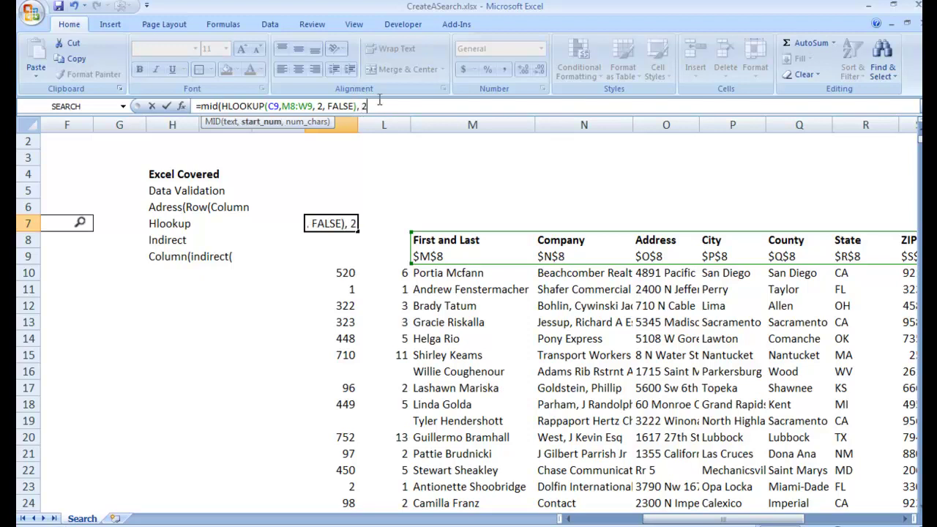
text( 2, 1)
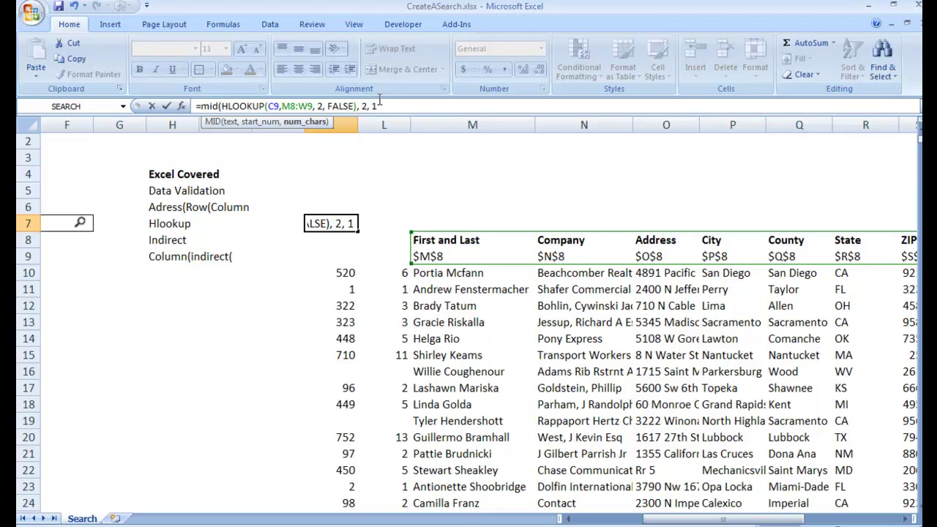
key(Return)
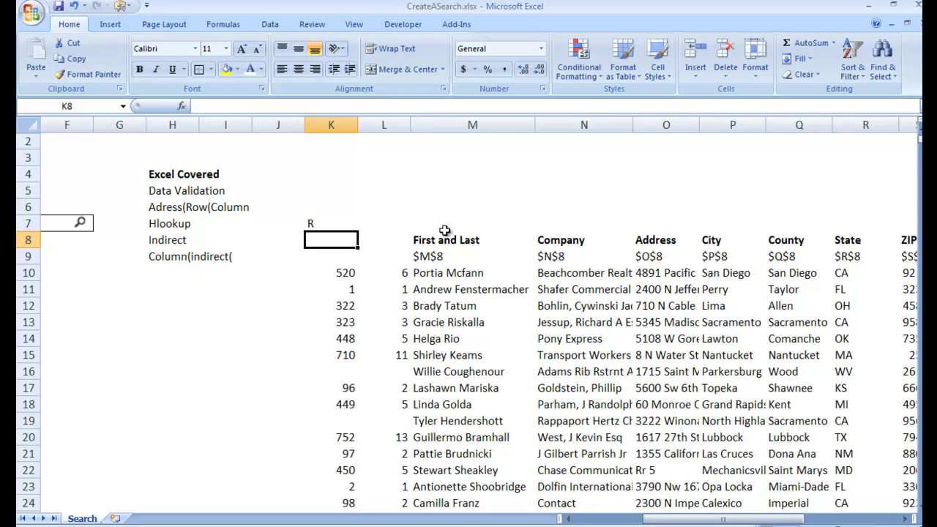
scroll(446, 231, left, 3)
scroll(443, 283, right, 2)
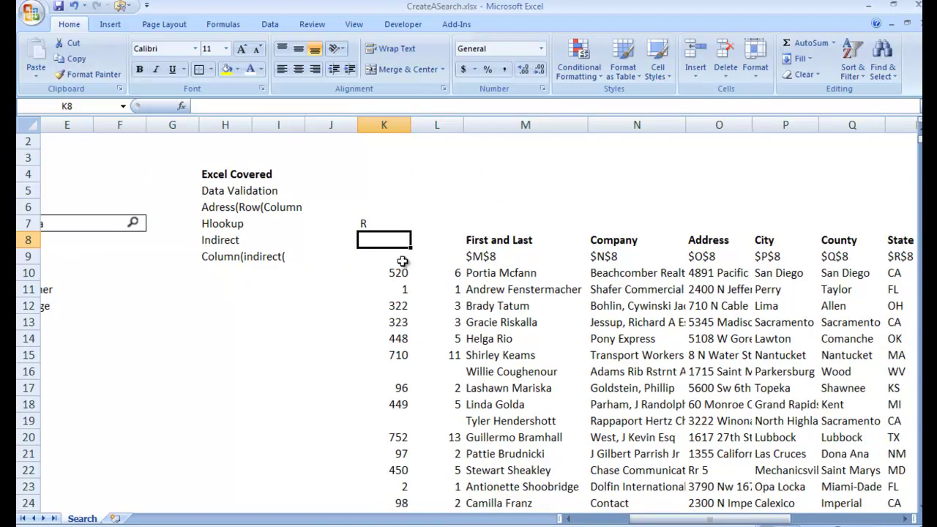
click(452, 277)
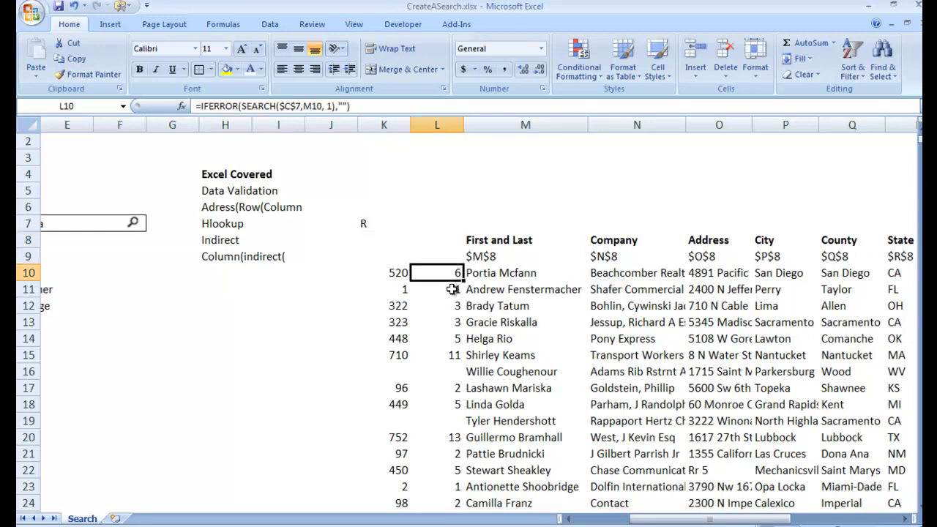
- Replace M10 in L10's SEARCH with INDIRECT(K7&ROW(M10)), so L10 returns 2
click(302, 107)
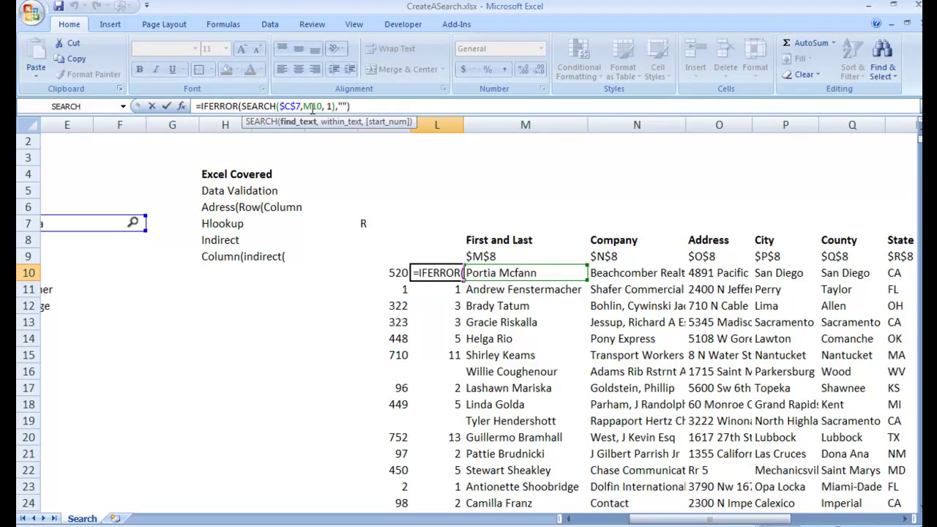
drag(303, 107, 324, 110)
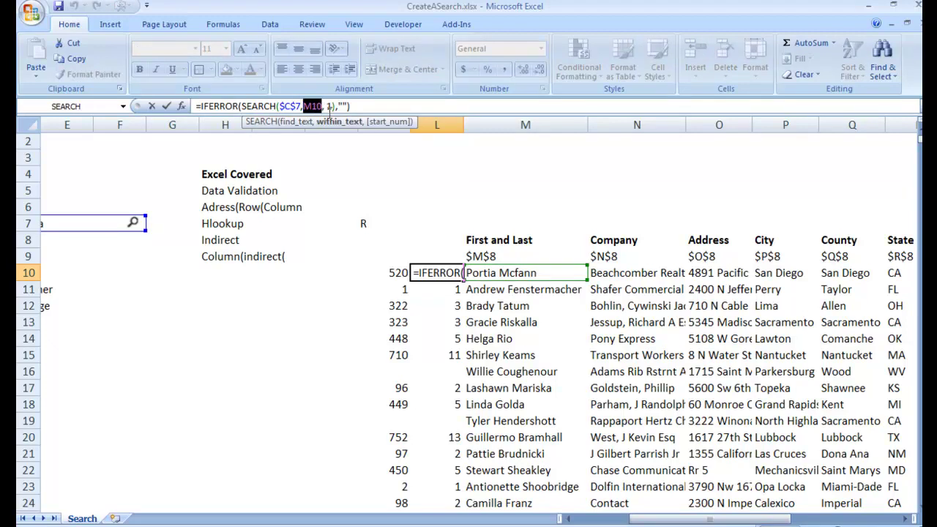
text(indirec)
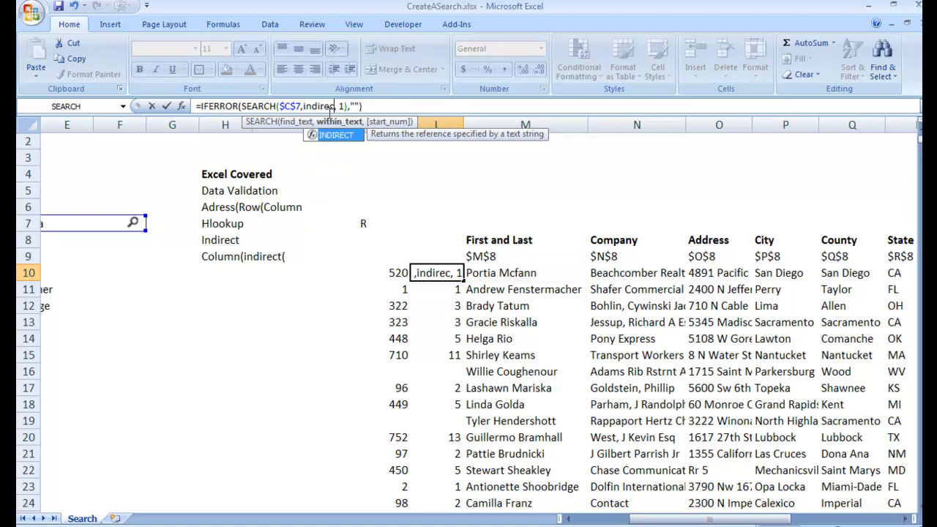
text(t()
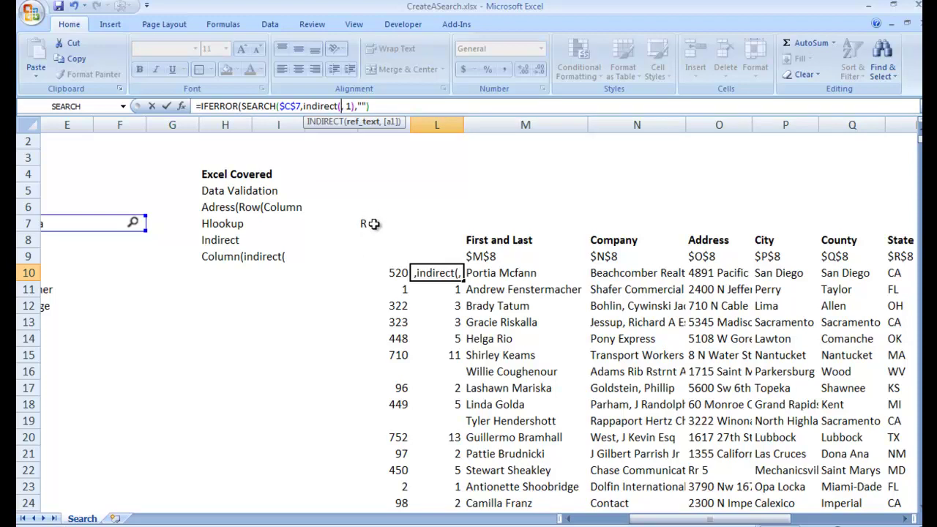
click(376, 224)
key(F2)
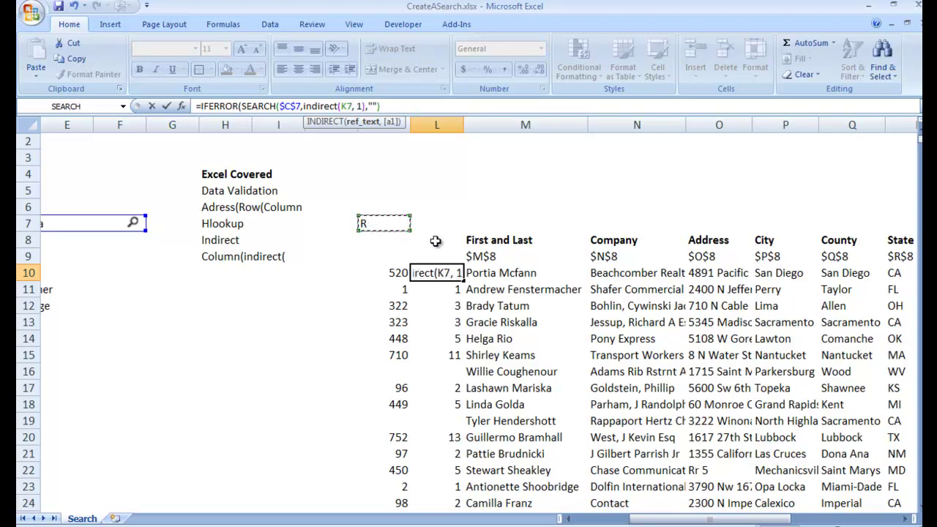
key(End)
text(&)
text(row)
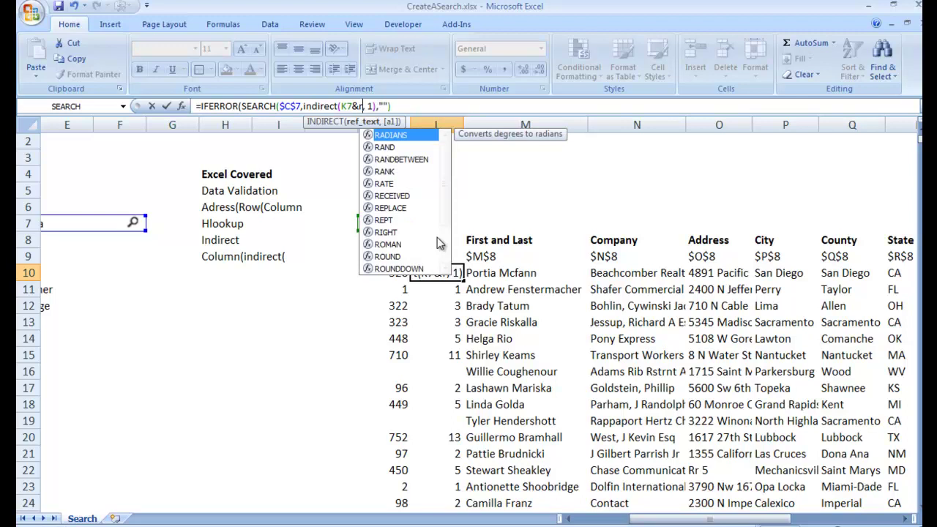
text(()
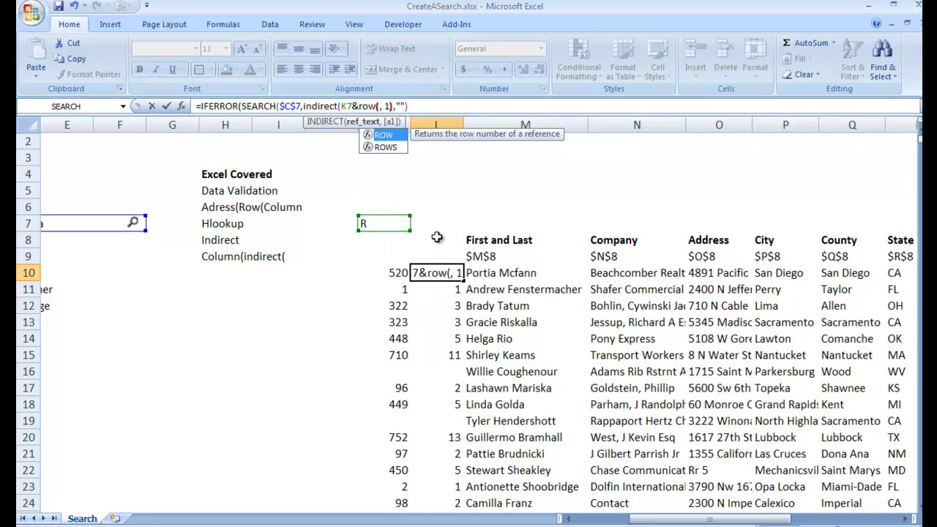
click(498, 273)
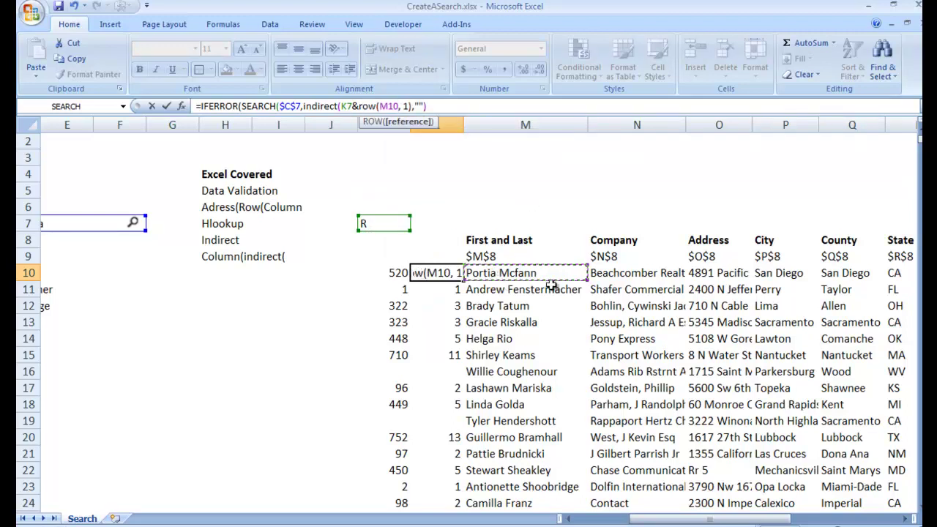
text())
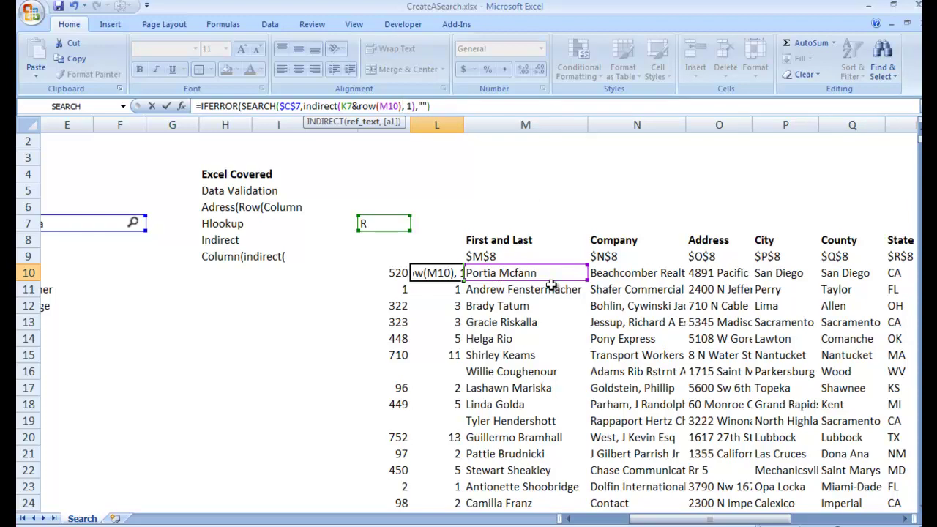
text())
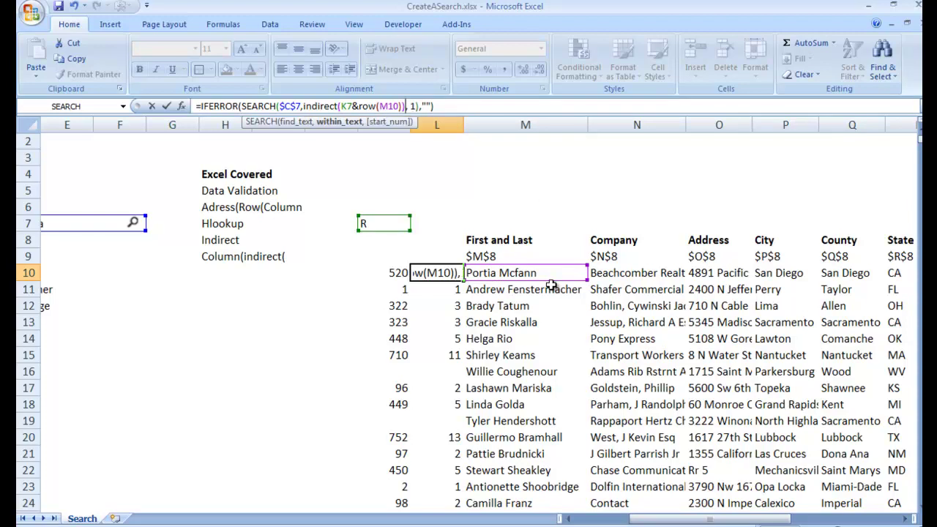
key(Return)
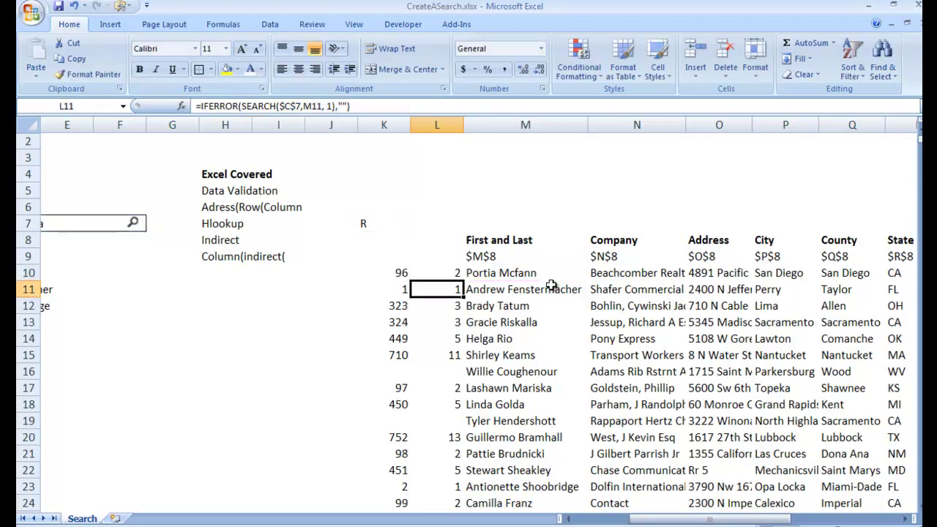
key(Up)
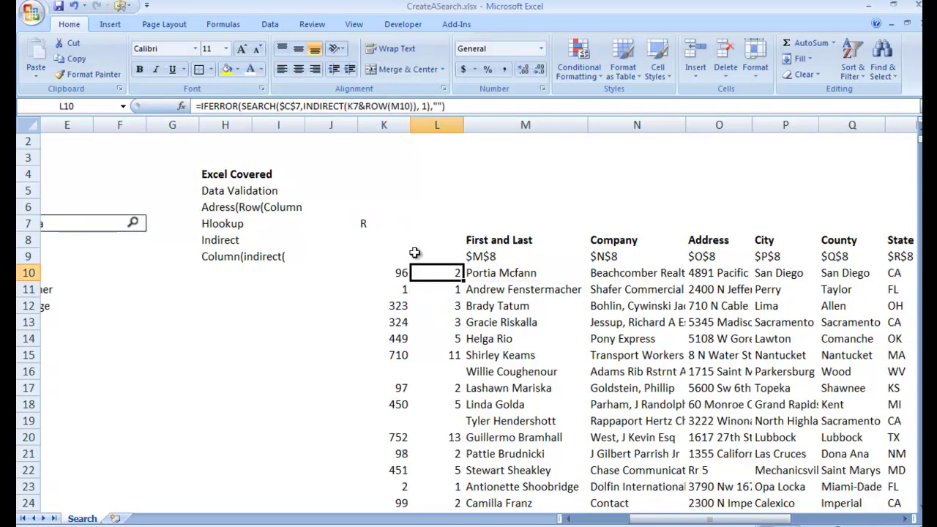
- Anchor L10's INDIRECT references as $K$7 and $M10, then reselect L10 for copying down
click(362, 105)
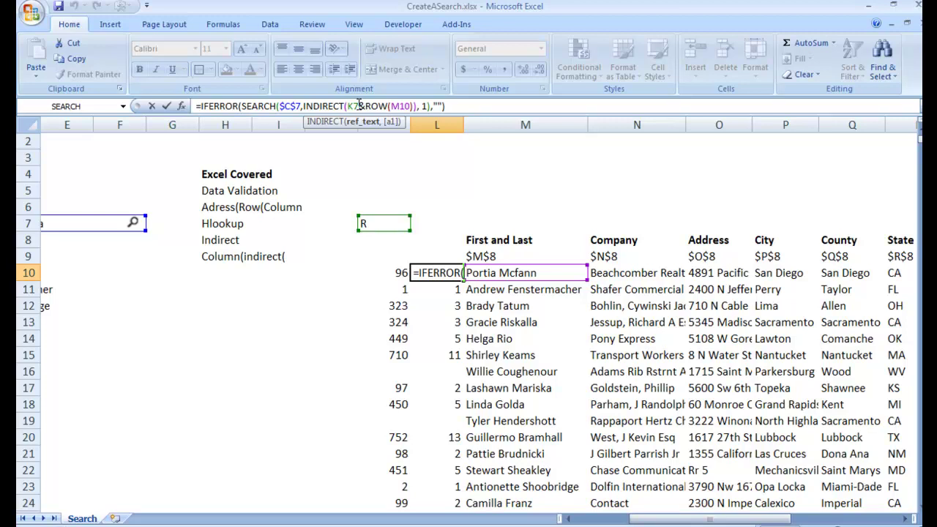
key(F4)
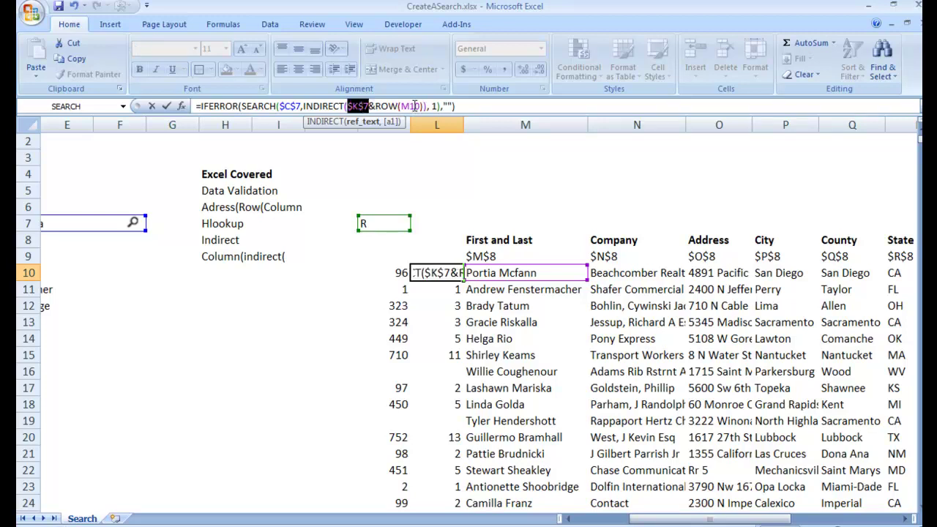
click(414, 106)
key(F4)
key(F4)
key(F4)
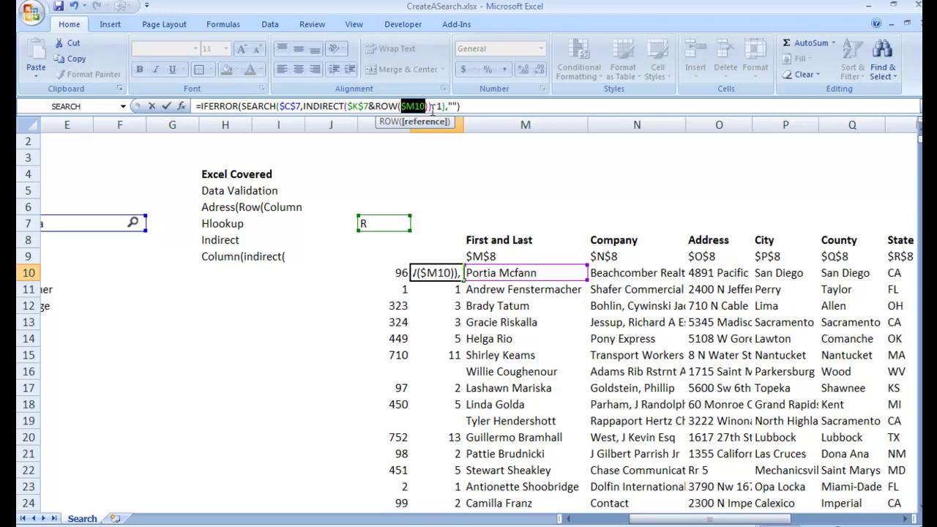
key(Return)
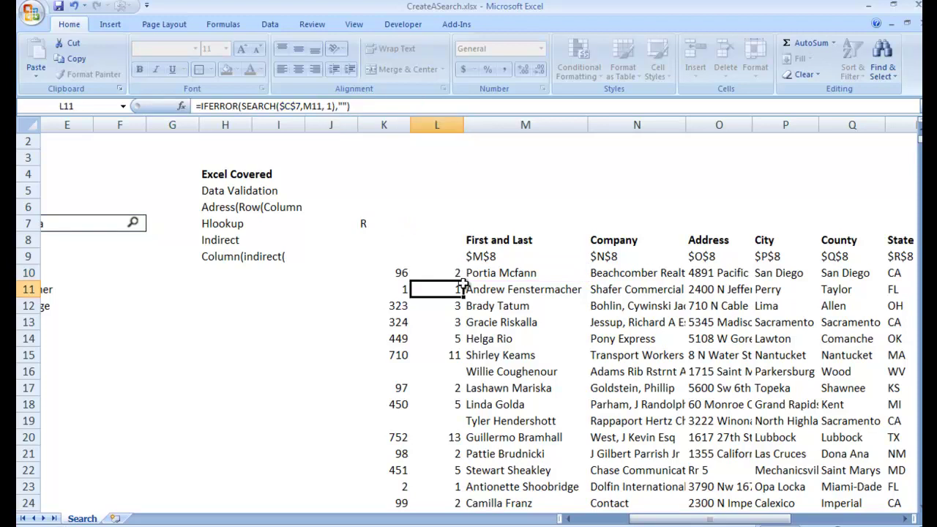
click(446, 271)
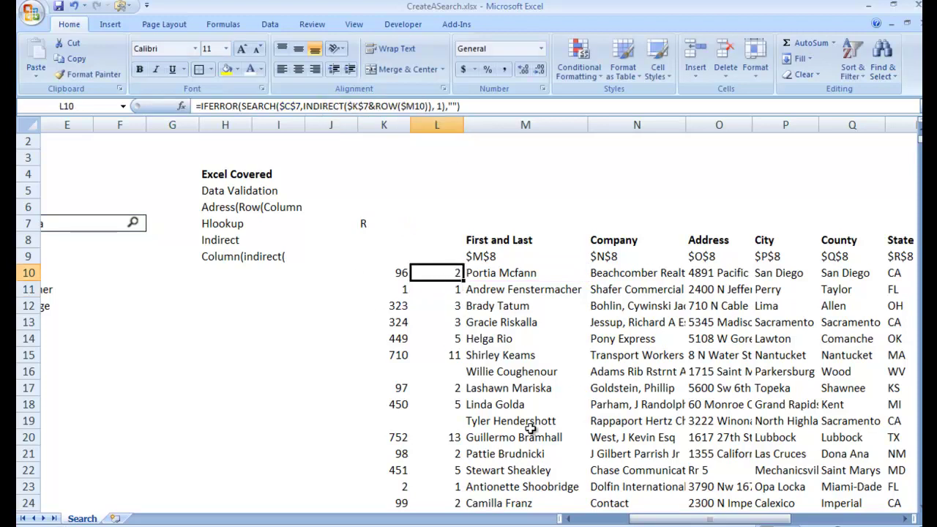
drag(670, 522, 693, 524)
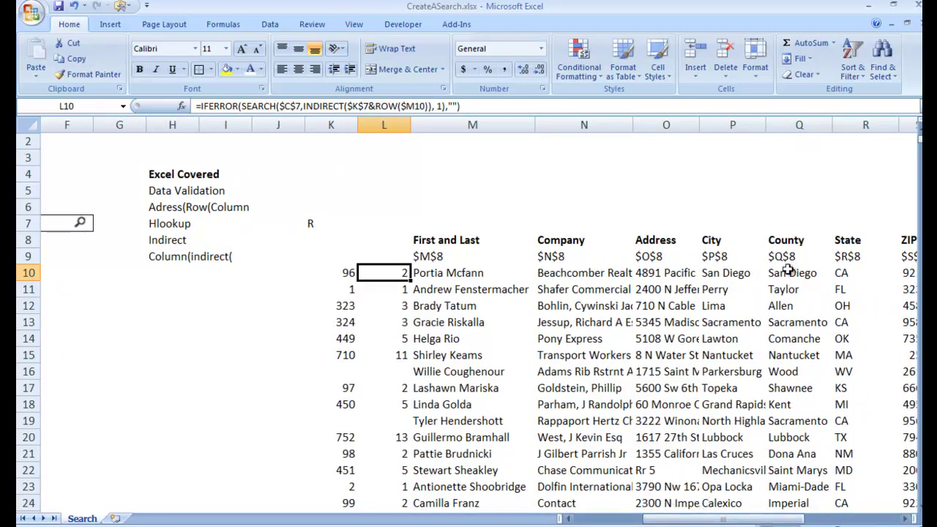
- Fill L10's formula down column L and bring the search box and result list into view
double_click(412, 281)
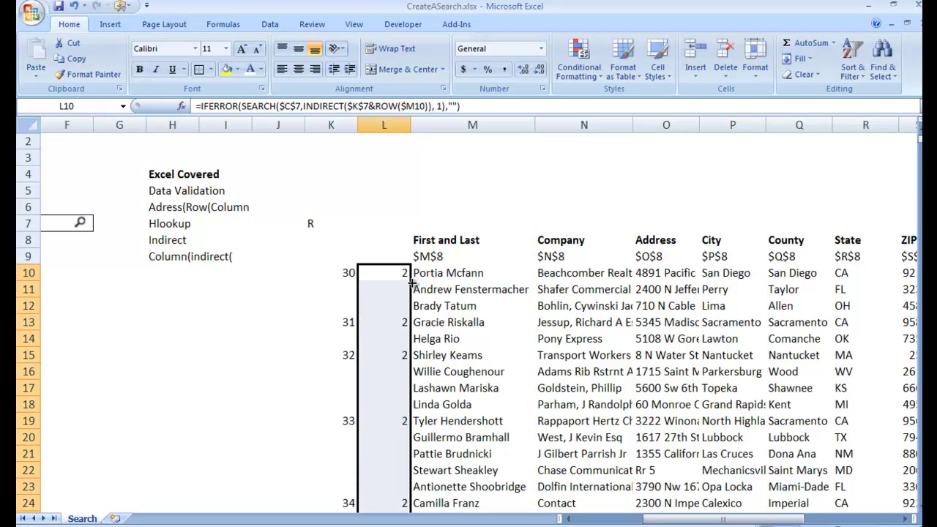
middle_click(410, 278)
middle_click(476, 302)
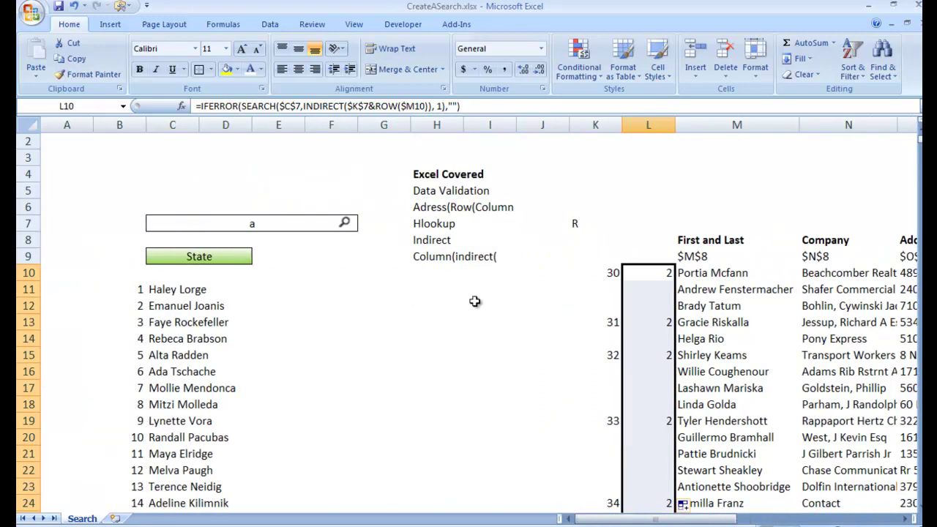
scroll(654, 283, down, 3)
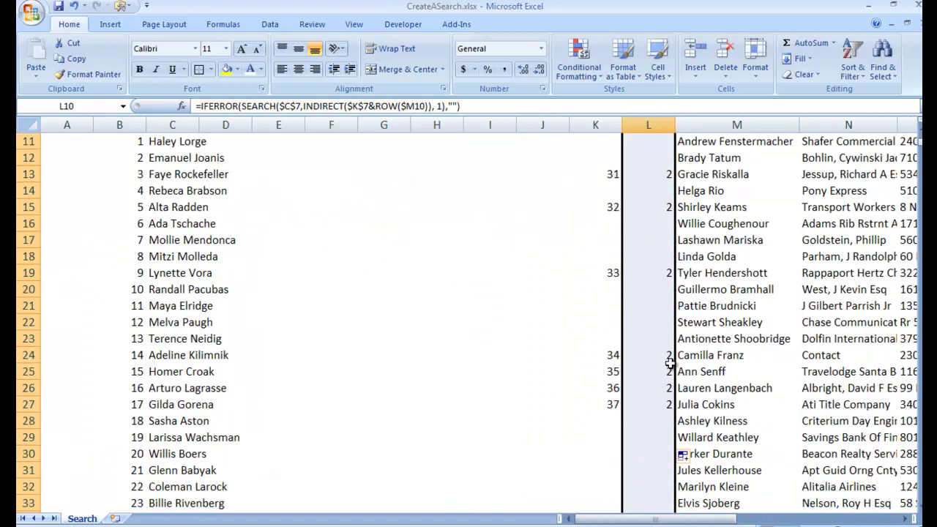
scroll(652, 307, up, 2)
- Review the RANK formula in K10 and C11's lookup formula, then select K6:M25
click(613, 212)
click(610, 223)
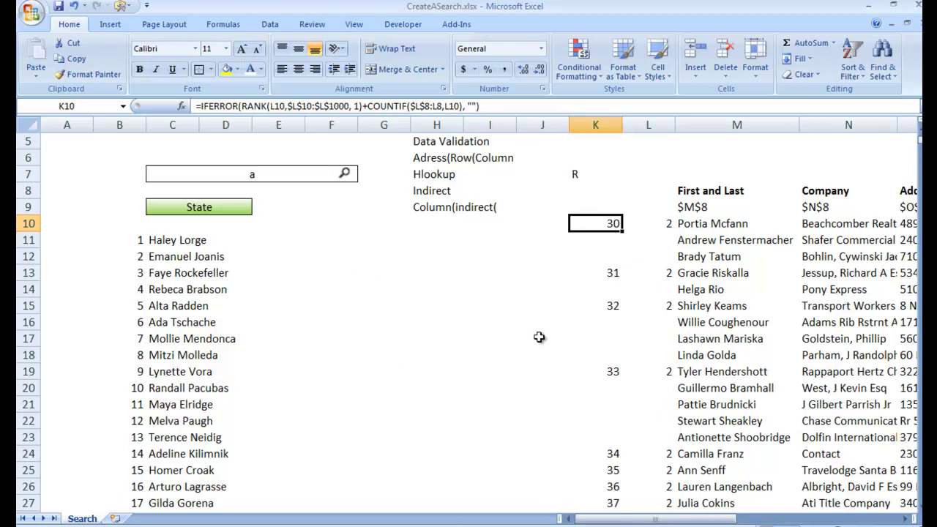
scroll(514, 359, up, 1)
click(159, 291)
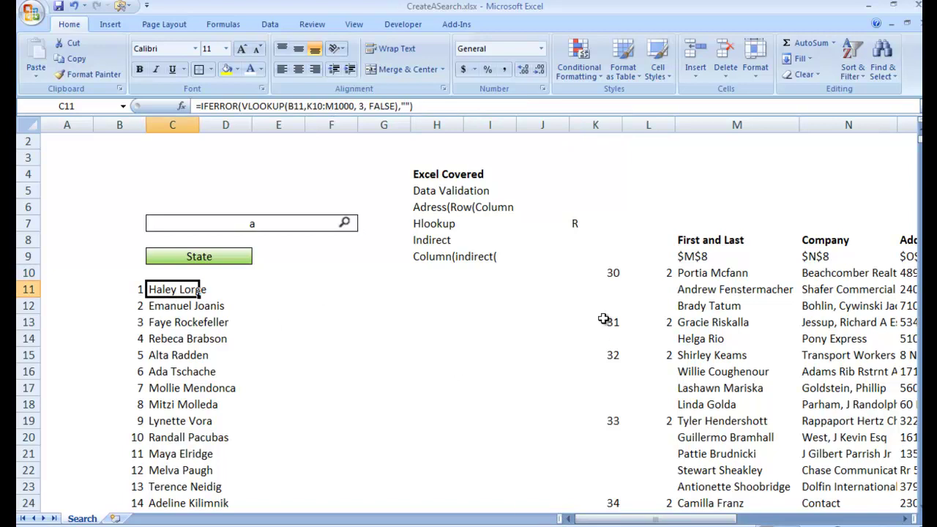
drag(595, 203, 691, 503)
scroll(537, 356, up, 3)
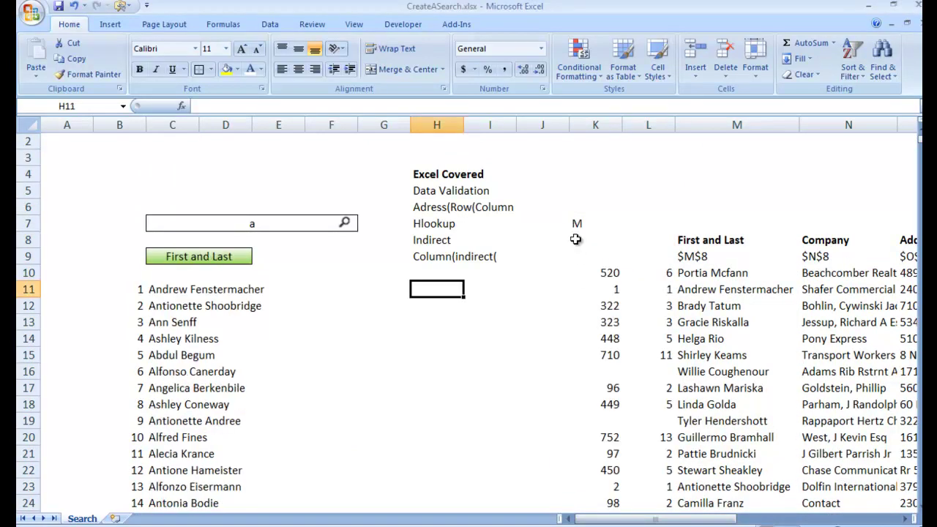
- Change C11's VLOOKUP range from K10:M1000 to K10:Z1000 and fill it down column C
click(168, 290)
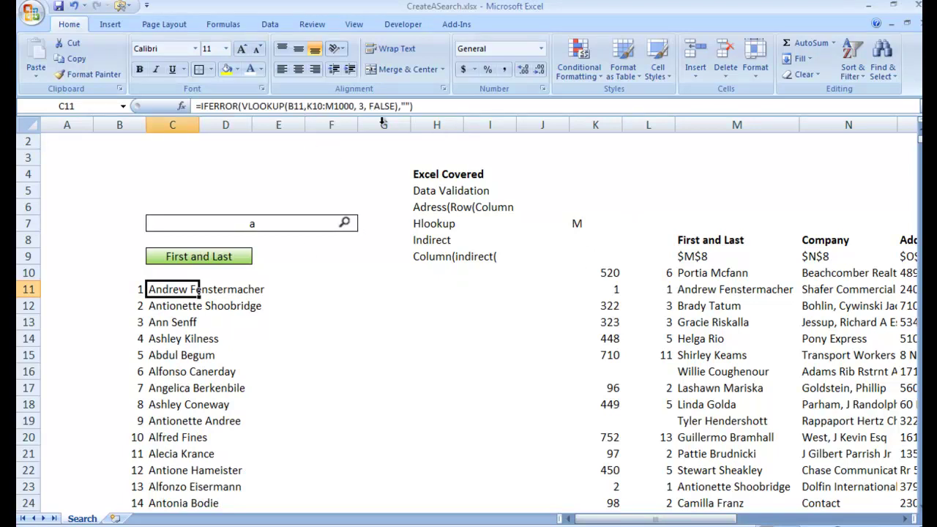
click(324, 106)
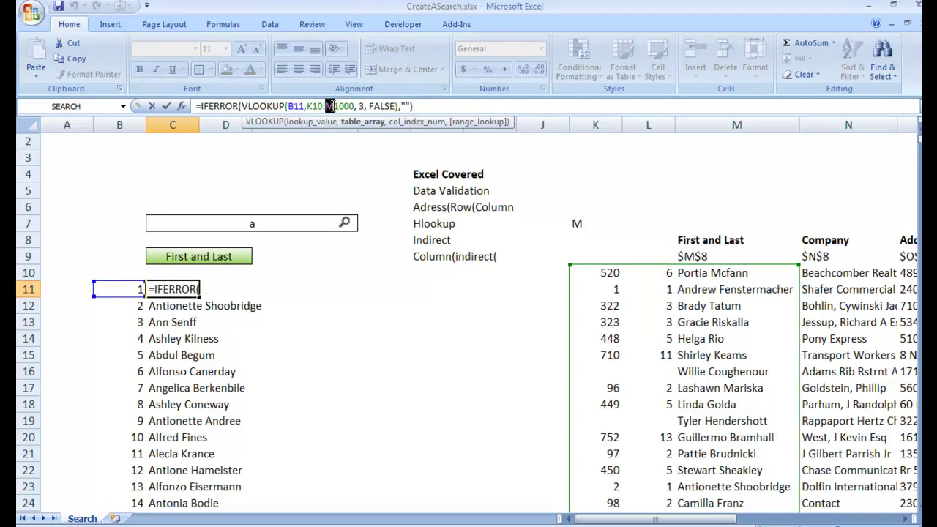
text(Z)
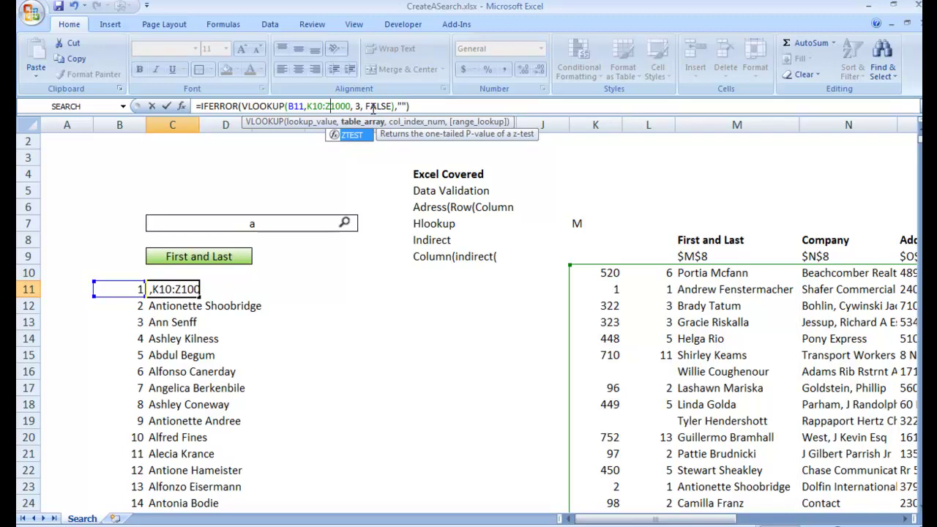
key(Return)
click(152, 289)
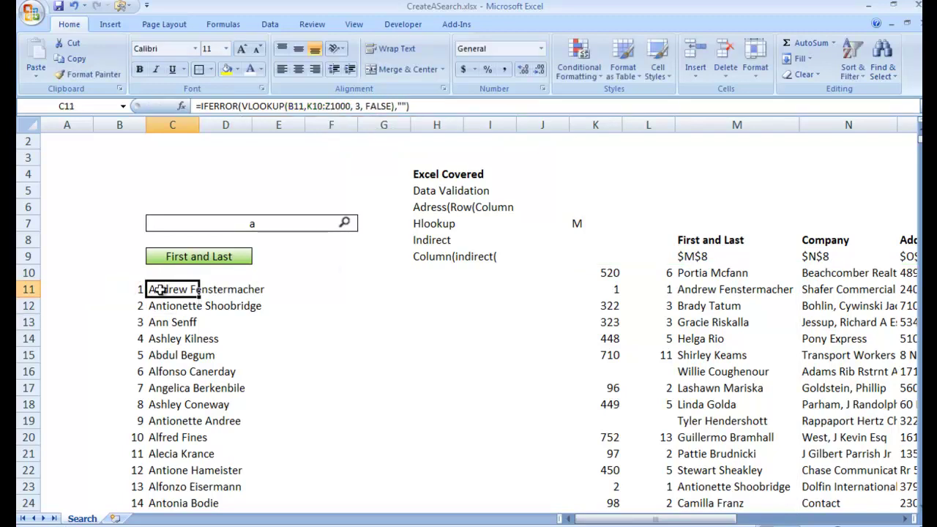
double_click(198, 297)
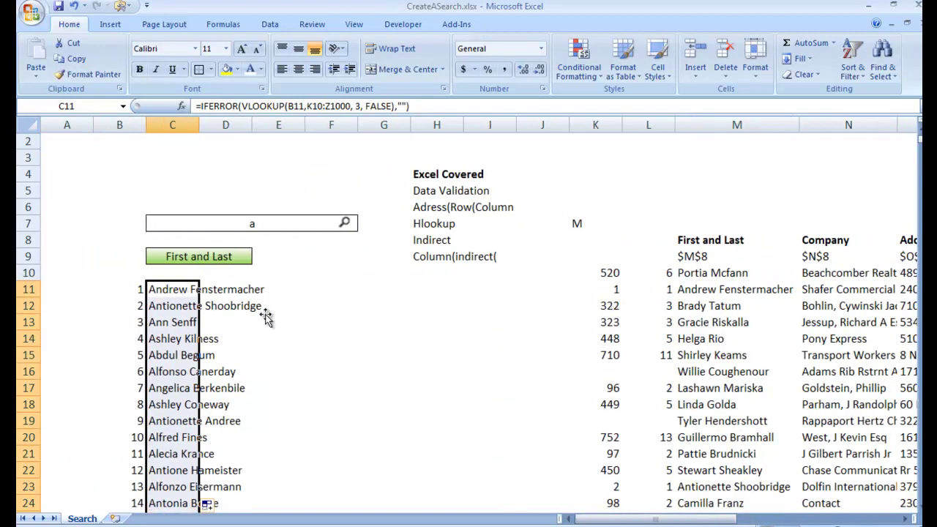
- Move the M from K7 into L7 and revisit the first result's formula
click(577, 223)
drag(621, 230, 681, 234)
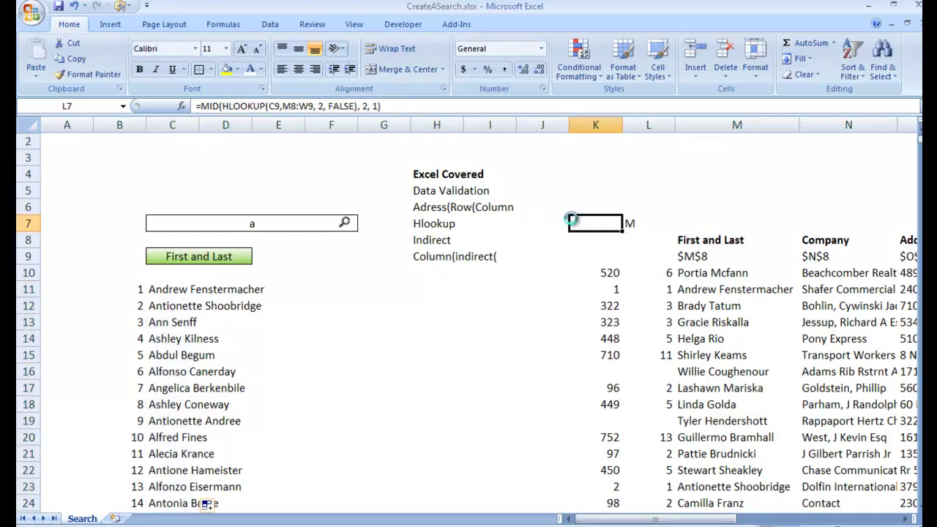
click(174, 290)
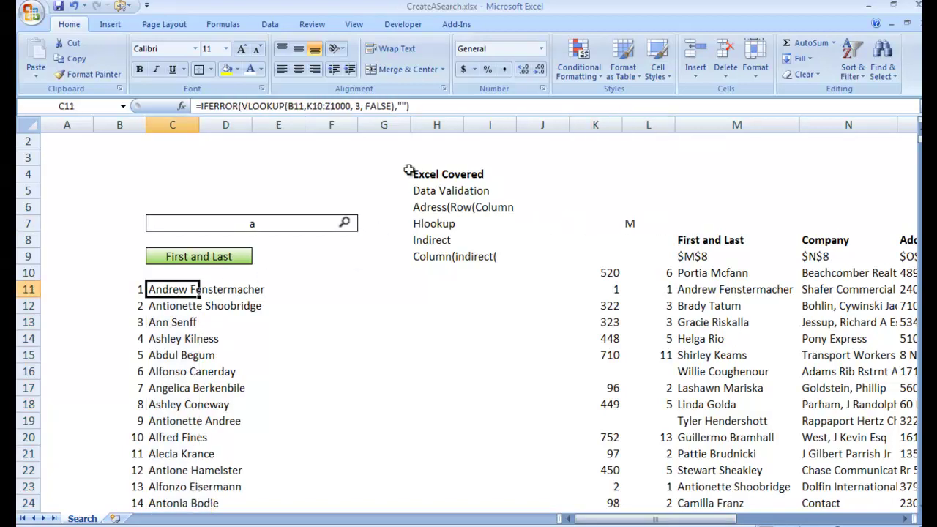
click(359, 107)
click(358, 107)
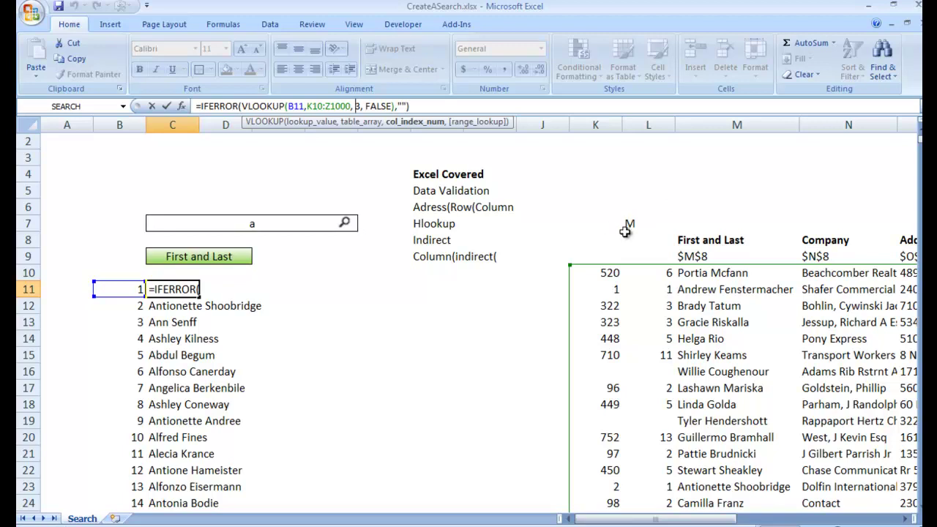
key(Return)
- Enter =COLUMN(INDIRECT(L7&ROW(K3))) in K7 so it returns column number 13
click(589, 231)
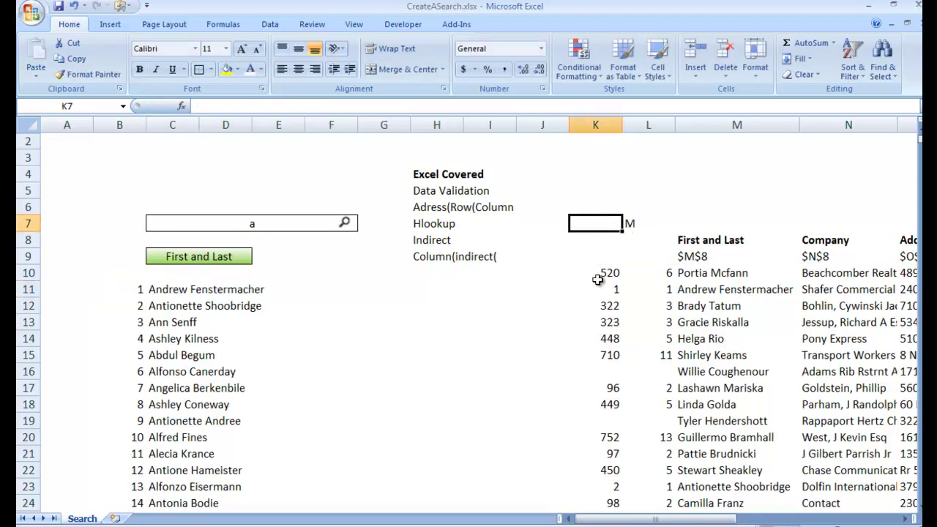
text(=column)
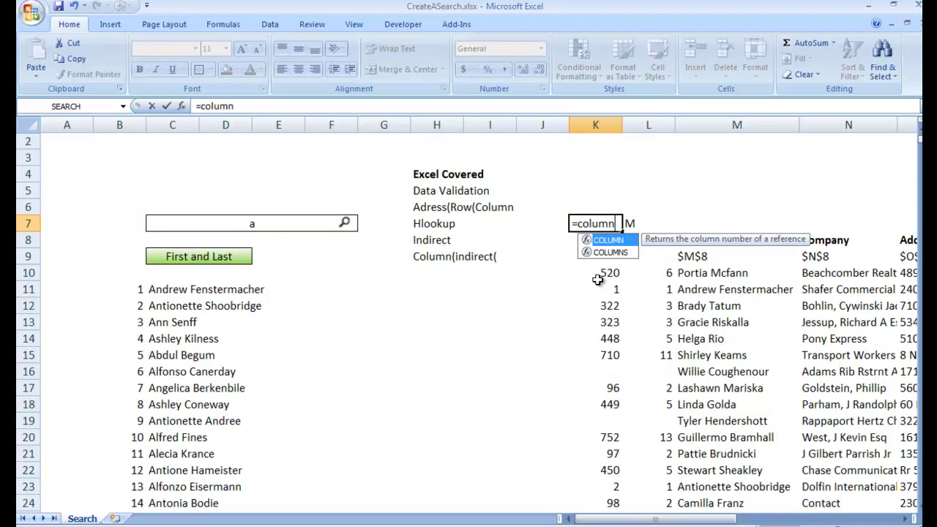
text(()
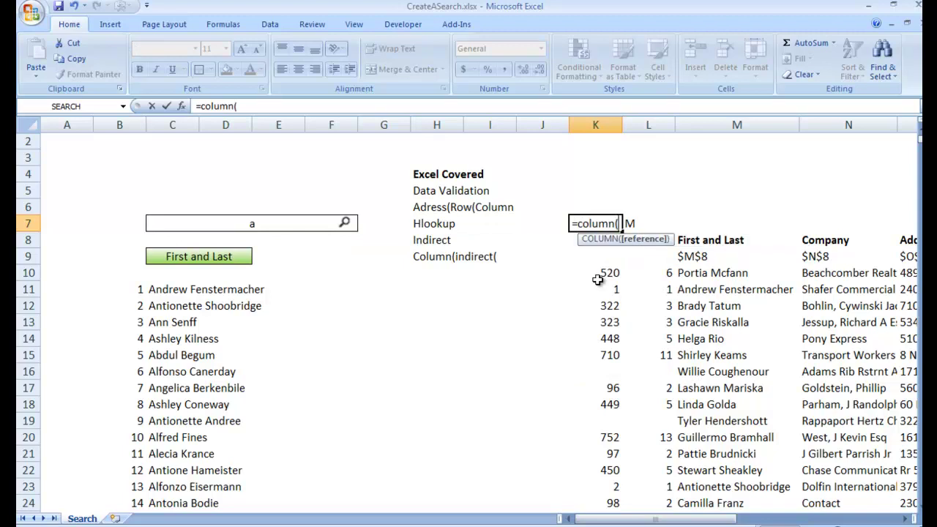
text(indire)
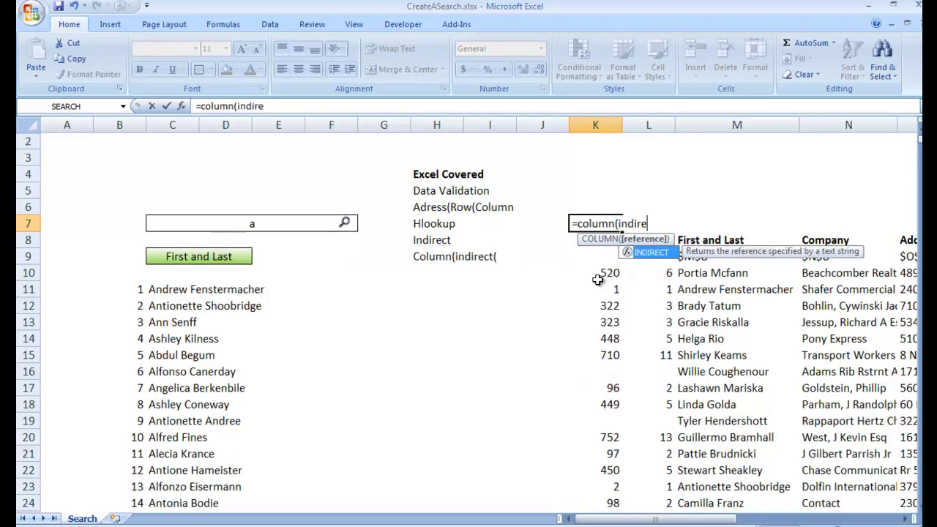
text(ct()
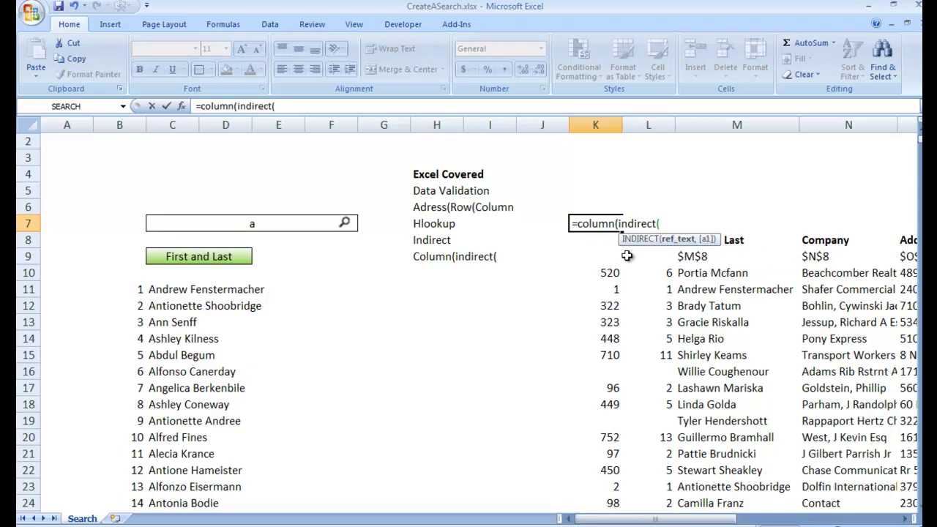
key(Right)
text(&)
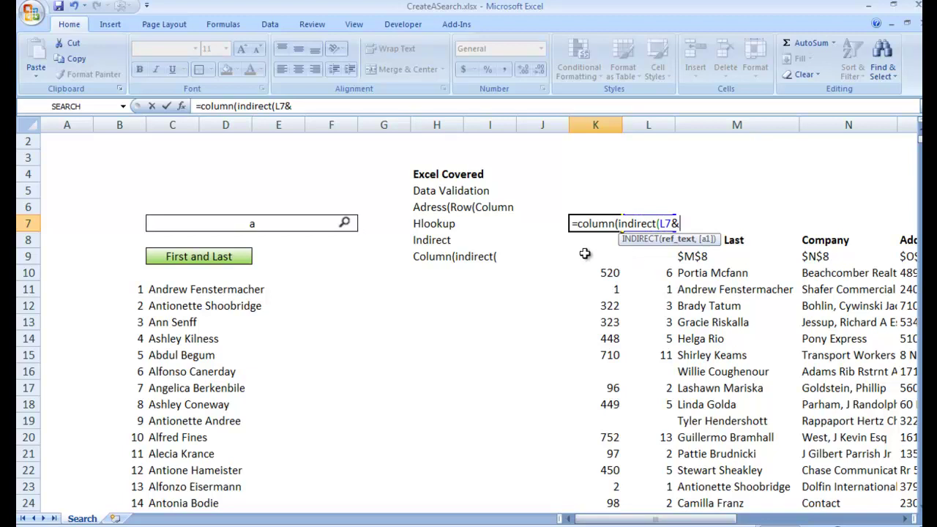
text(row()
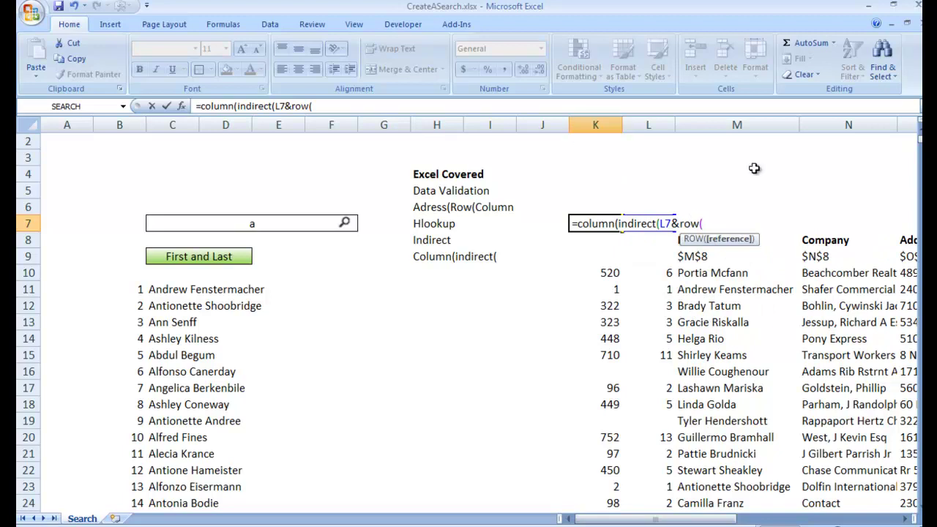
click(599, 162)
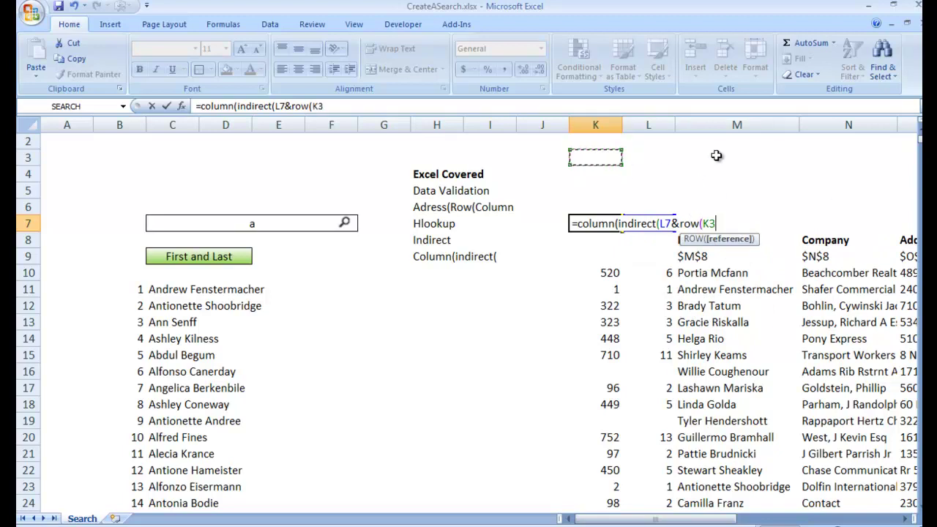
text())
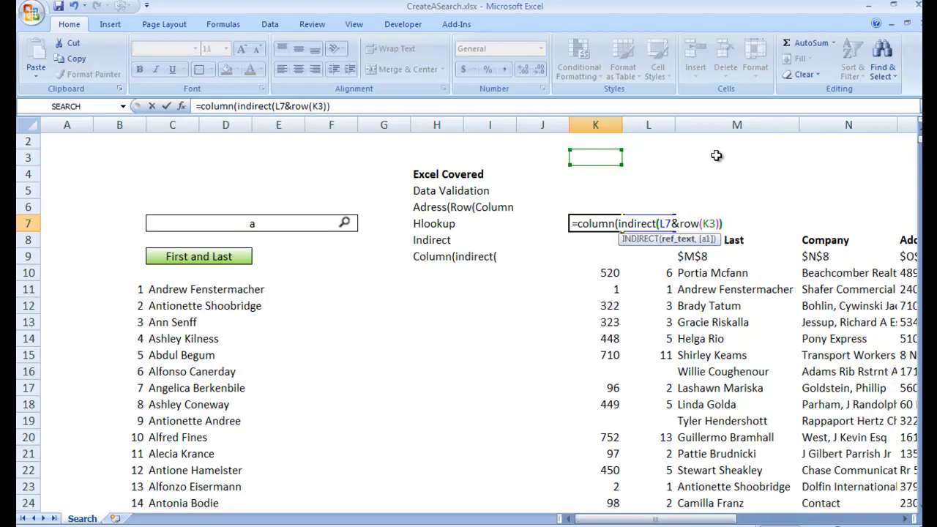
key(Return)
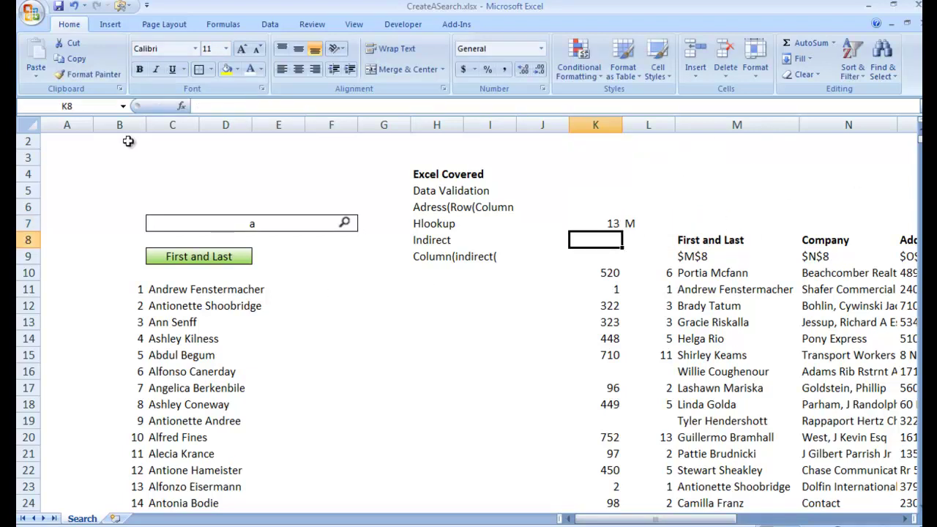
- Replace the fixed column index 3 in C11's VLOOKUP with K7, then scroll to check the data
click(184, 295)
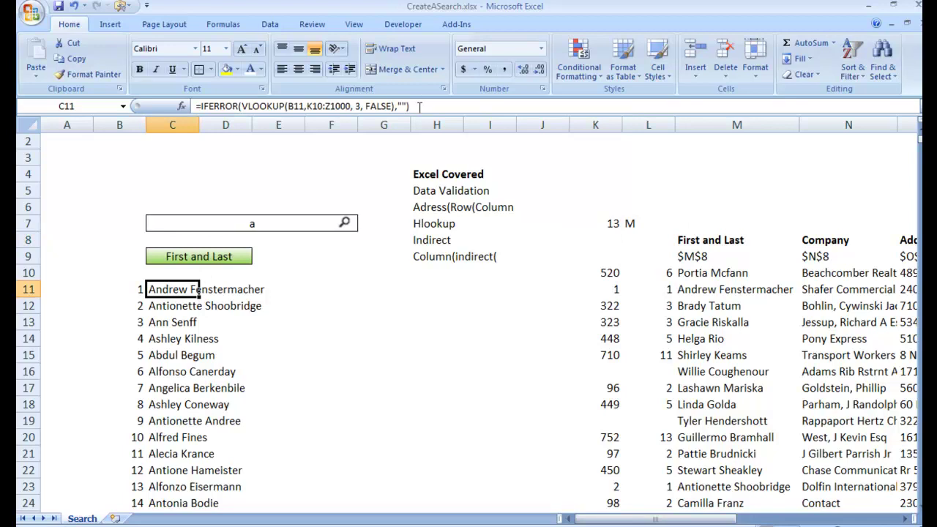
double_click(358, 107)
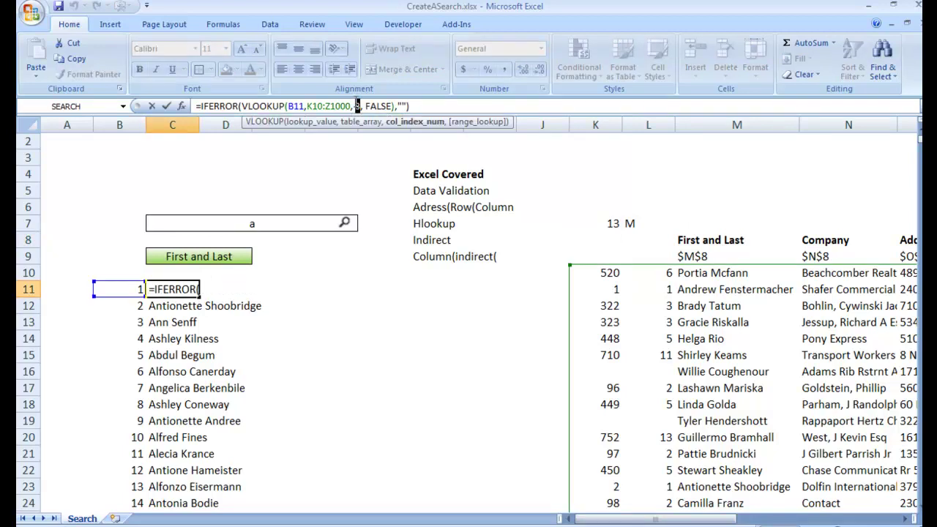
click(593, 222)
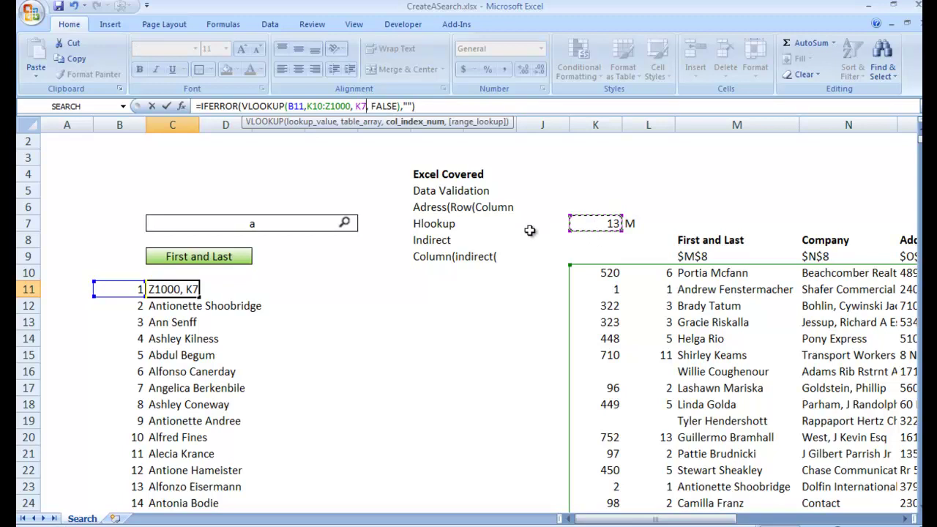
key(Return)
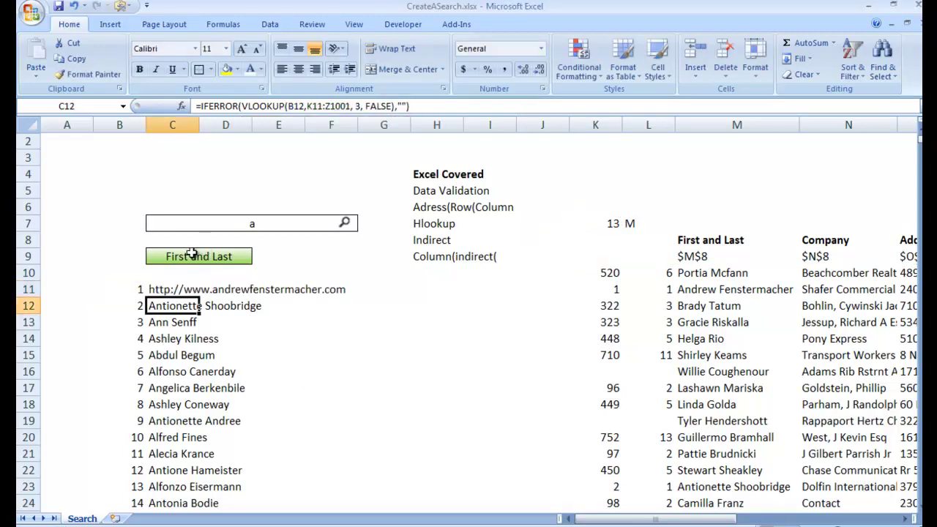
scroll(615, 282, down, 1)
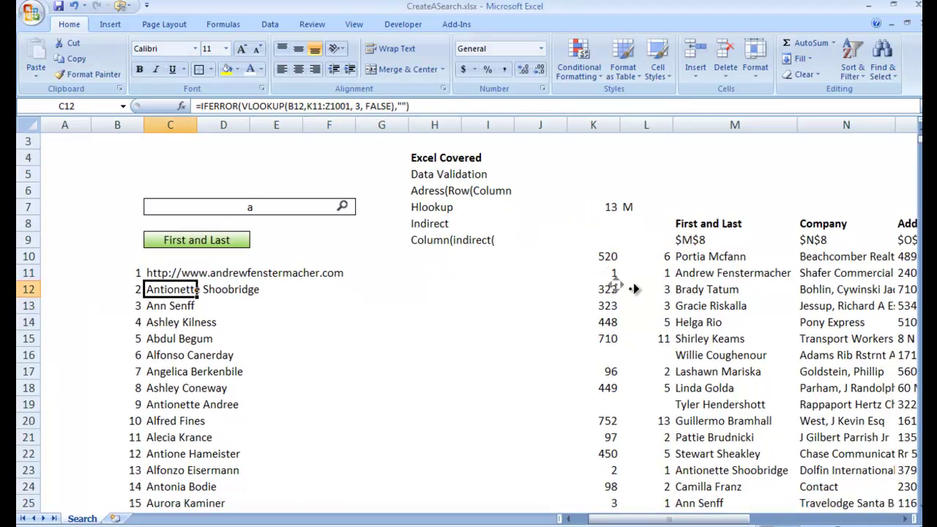
scroll(659, 286, right, 1)
scroll(686, 284, right, 8)
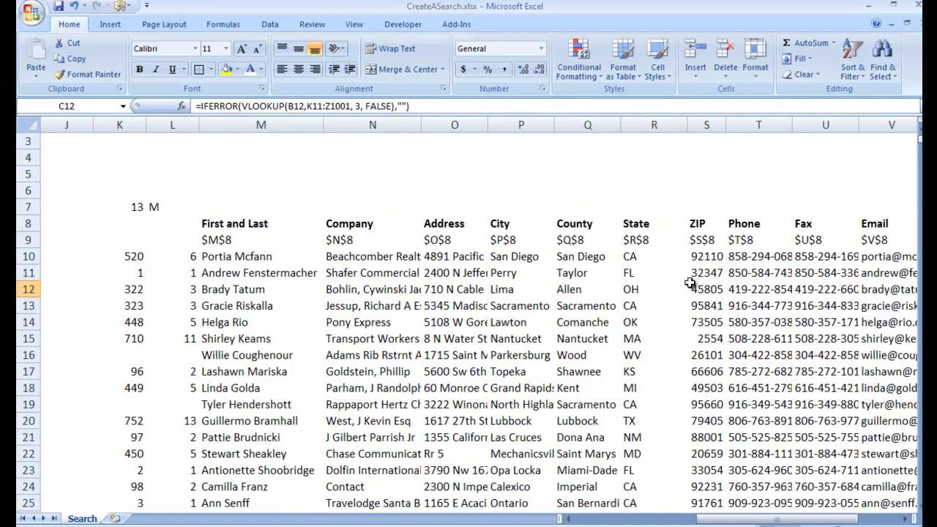
scroll(611, 280, left, 9)
- Extend K7's formula with -COLUMN(K5)+1 so it returns 3
click(593, 209)
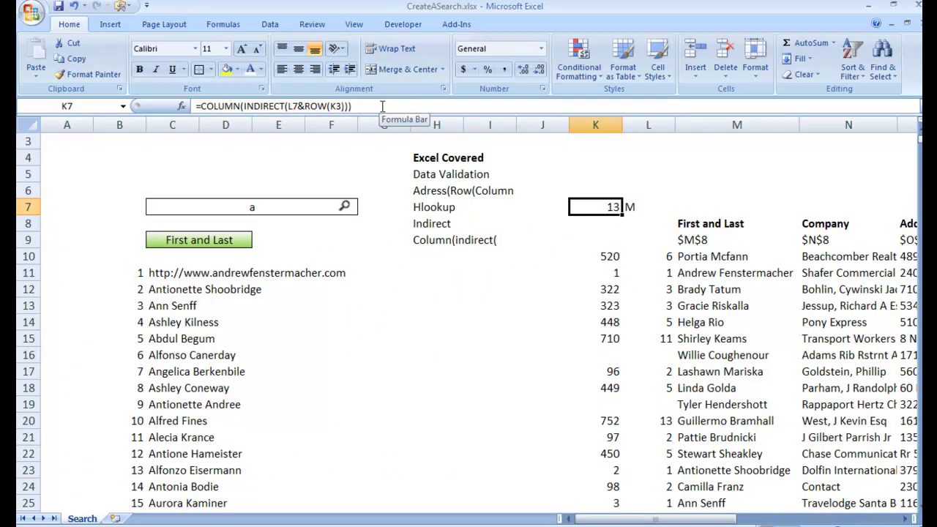
key(F2)
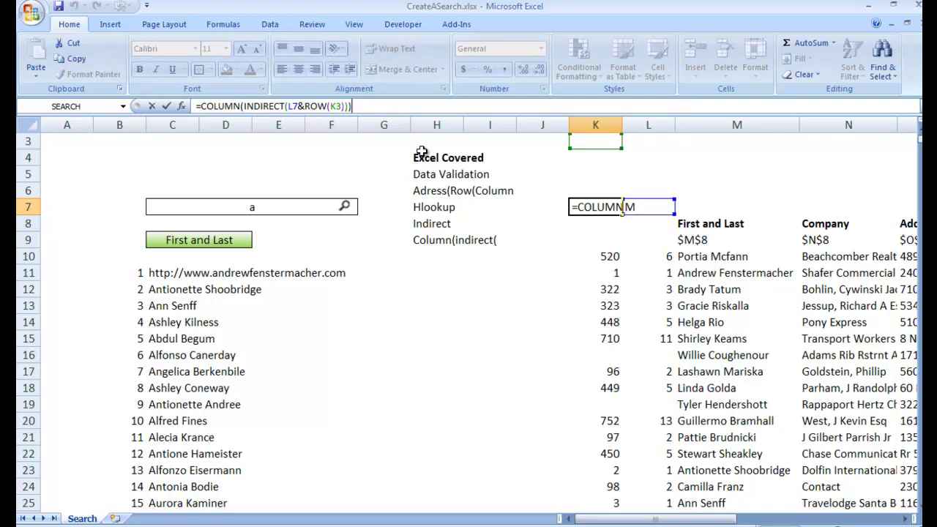
text(-)
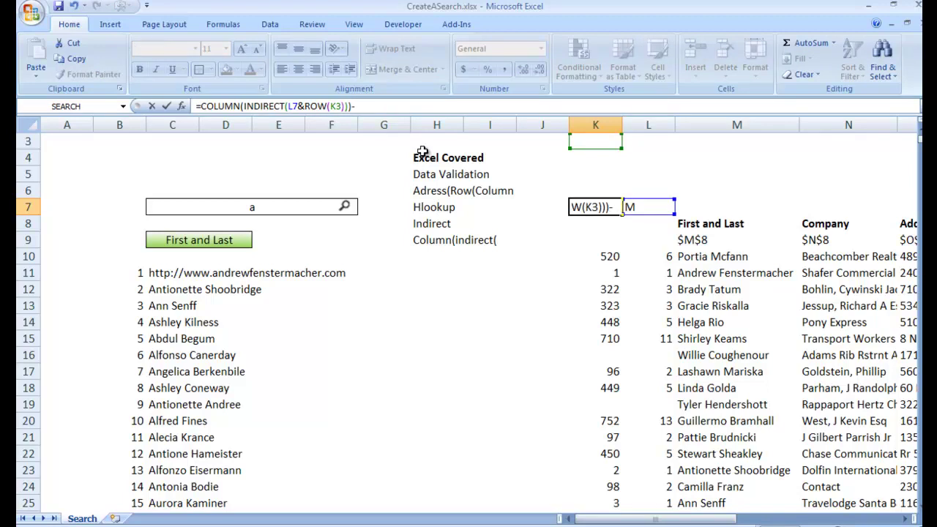
text(column)
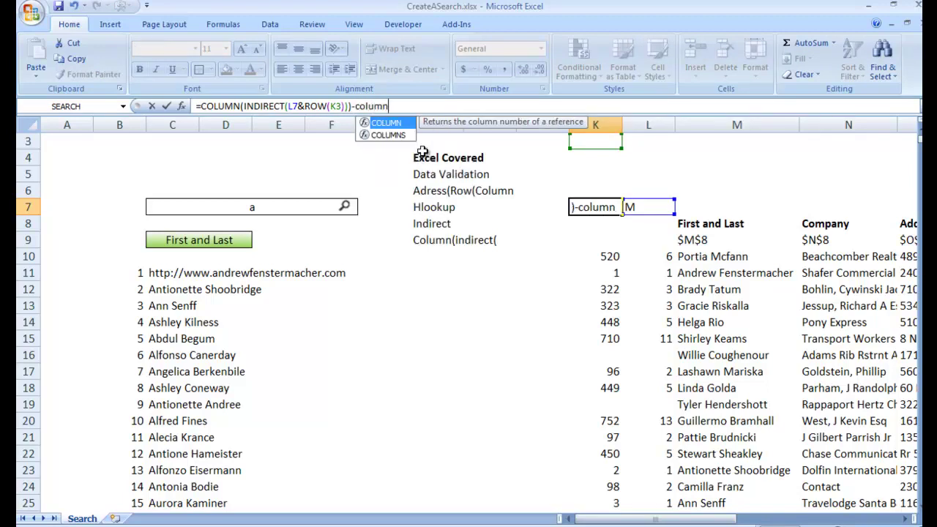
text(()
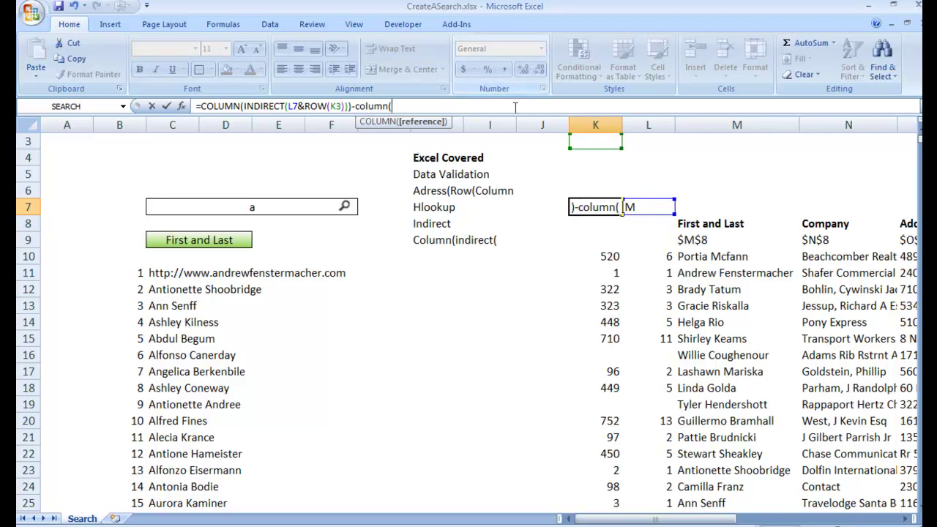
click(585, 178)
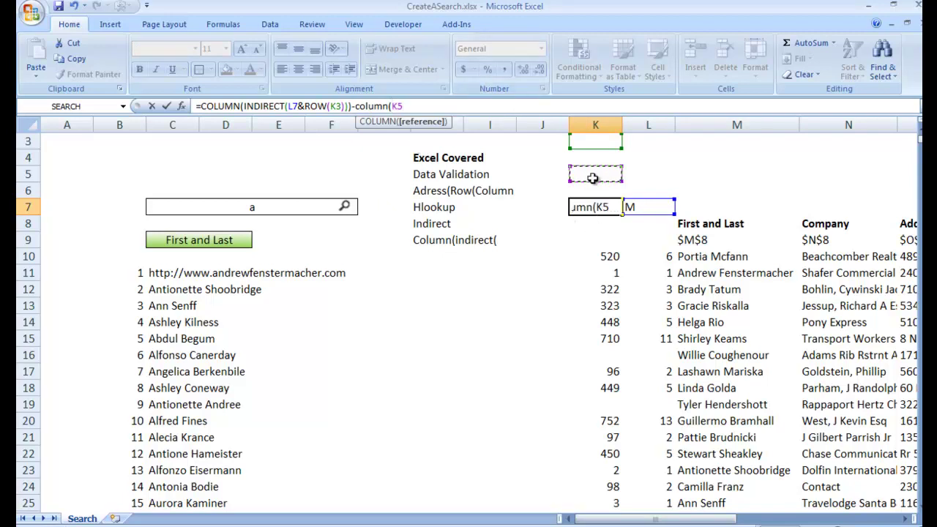
text())
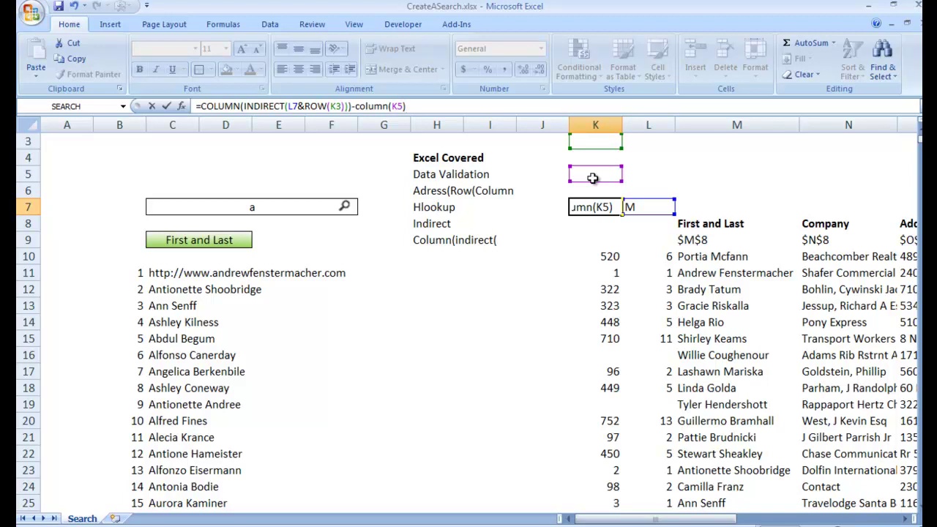
key(Return)
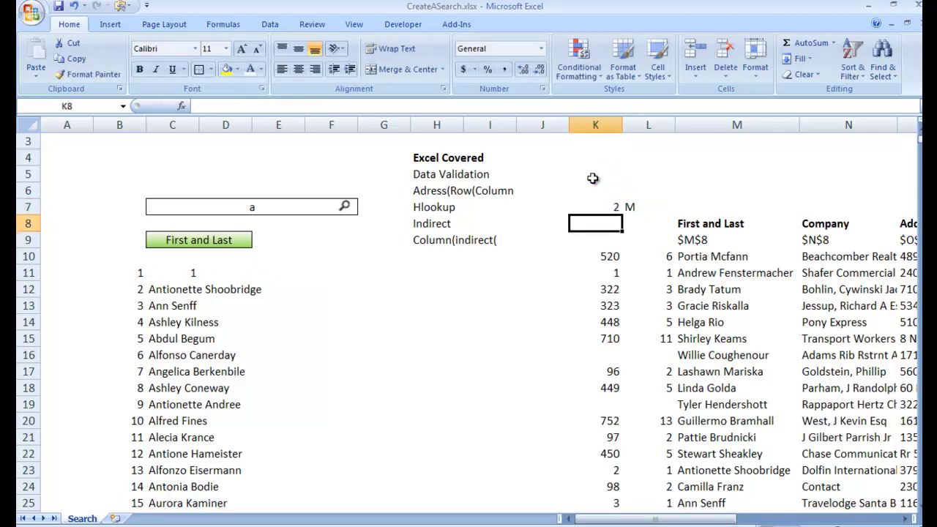
click(597, 207)
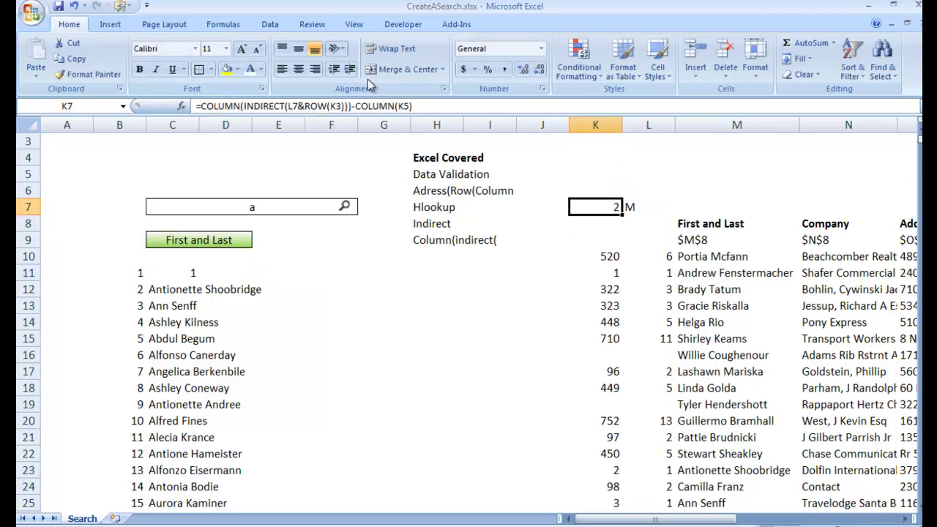
key(F2)
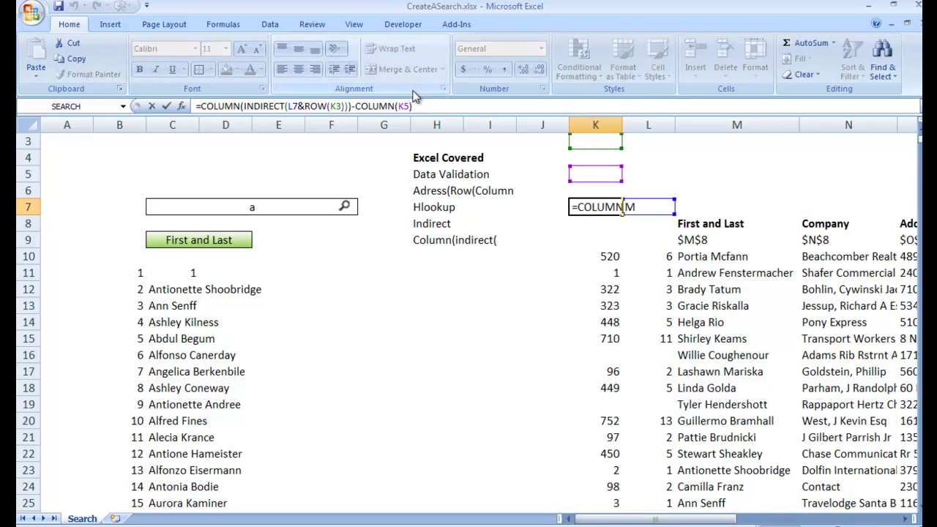
key(End)
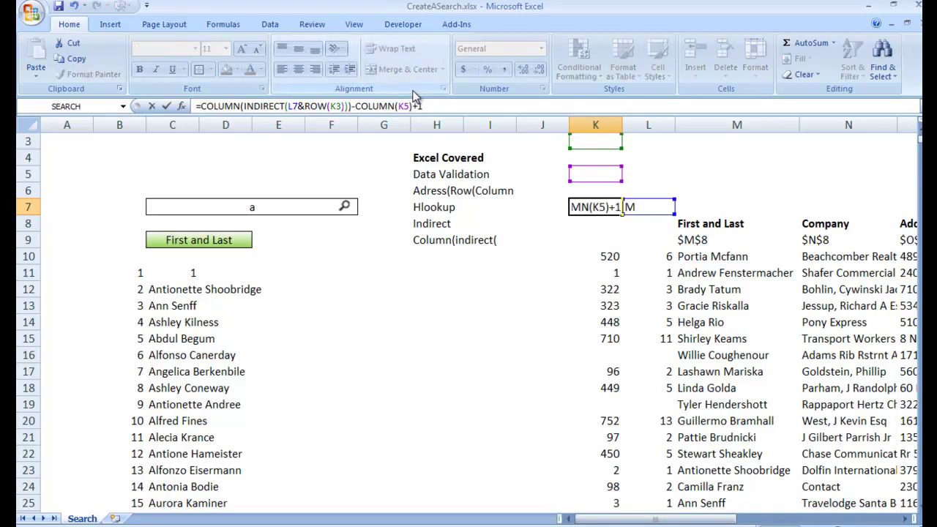
text(+1)
key(Return)
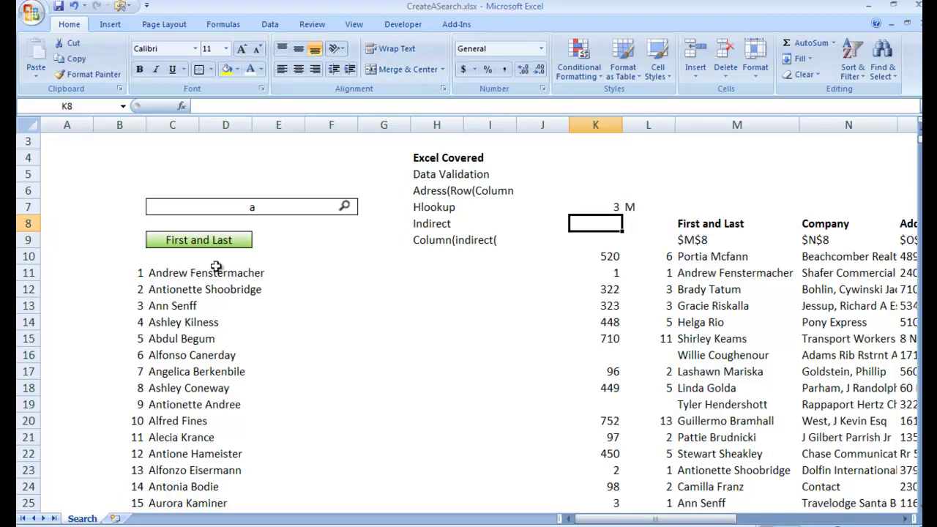
- Fill C11's lookup formula down column C through row 25
click(157, 274)
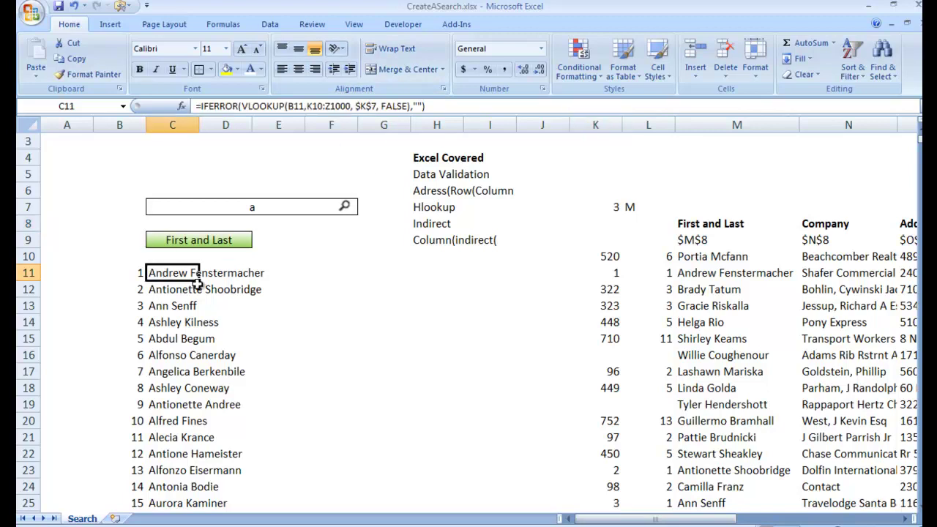
drag(198, 278, 198, 509)
click(432, 304)
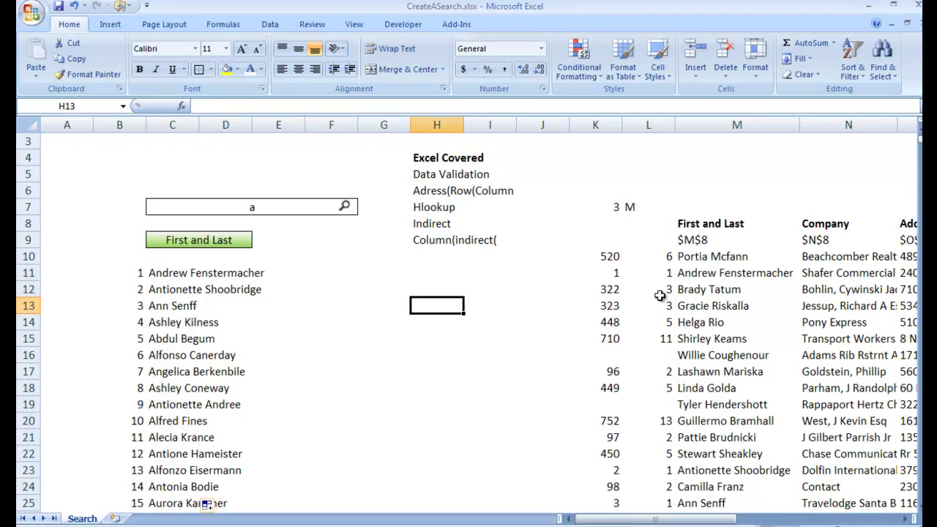
- Switch the column picker to City, then Phone, and search for 9
click(227, 242)
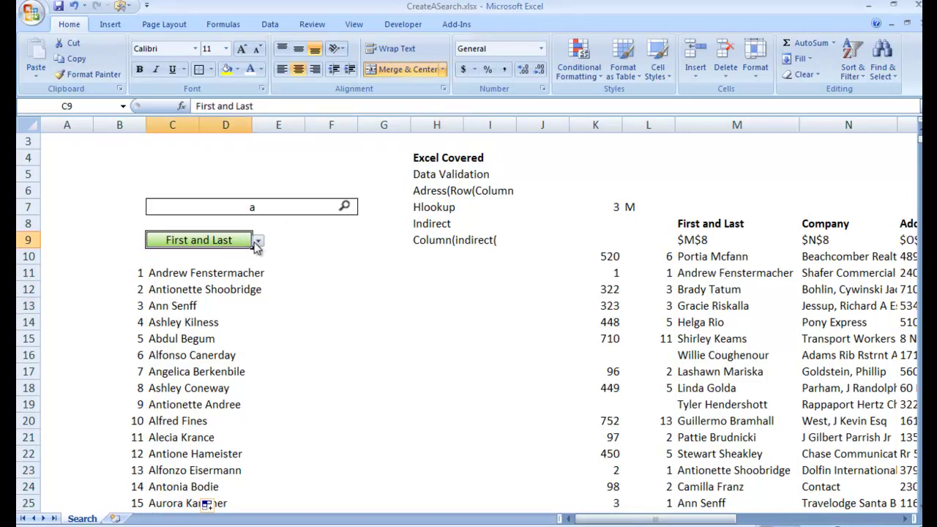
click(257, 243)
click(211, 284)
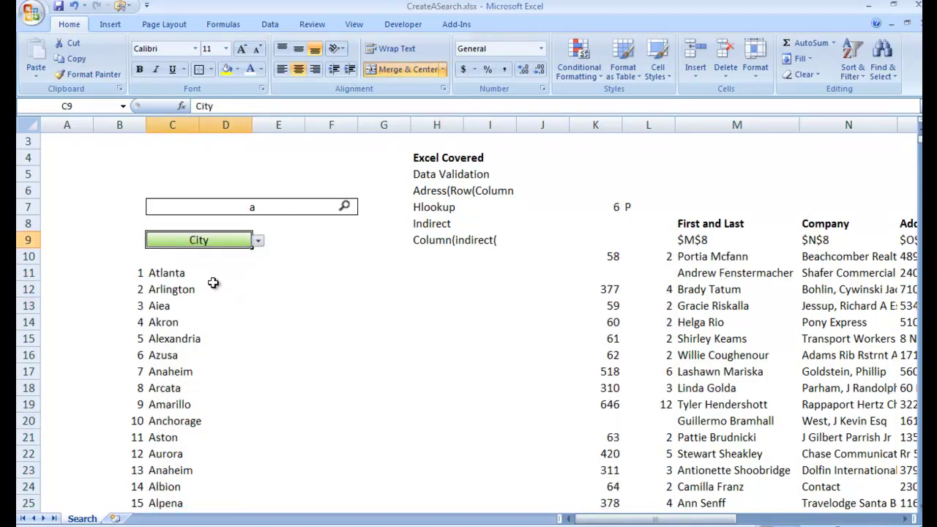
click(258, 243)
click(202, 293)
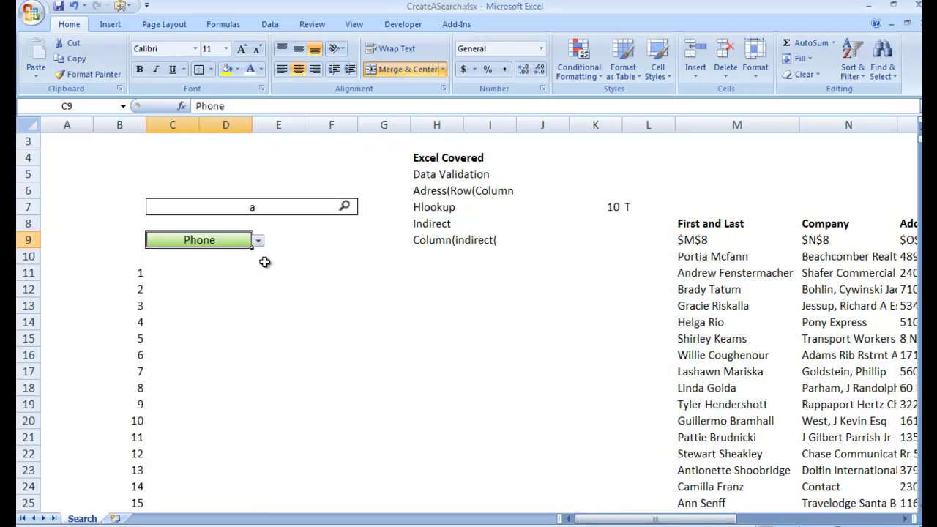
click(257, 250)
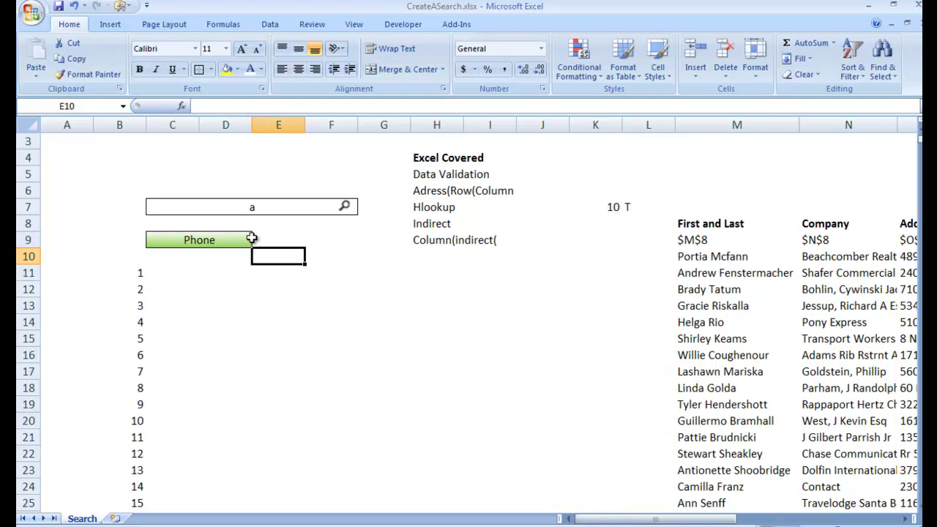
click(245, 211)
text(9)
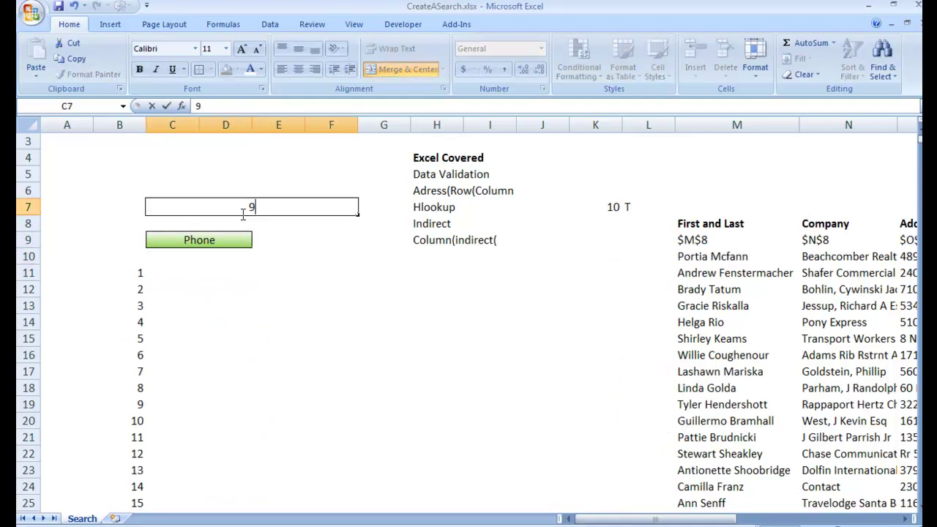
key(Return)
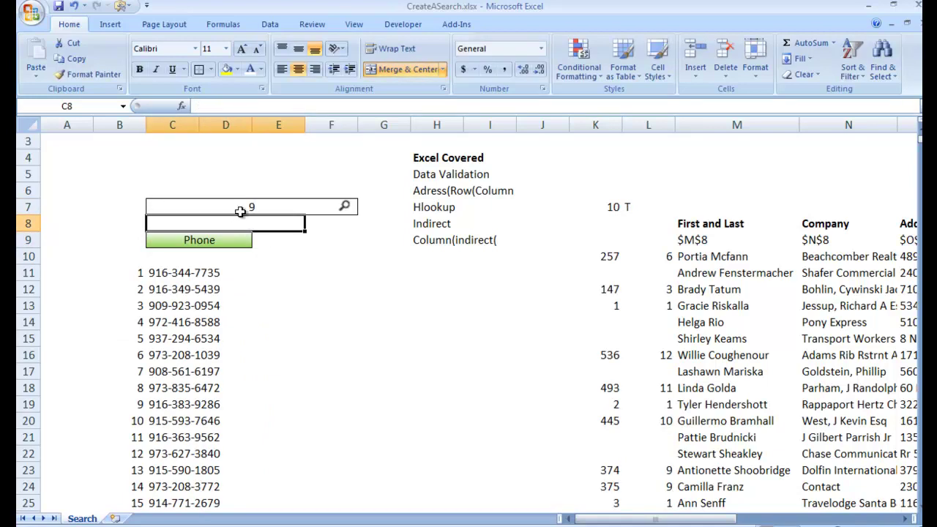
- Set the column picker to Email and search for 'a'
click(230, 241)
click(259, 243)
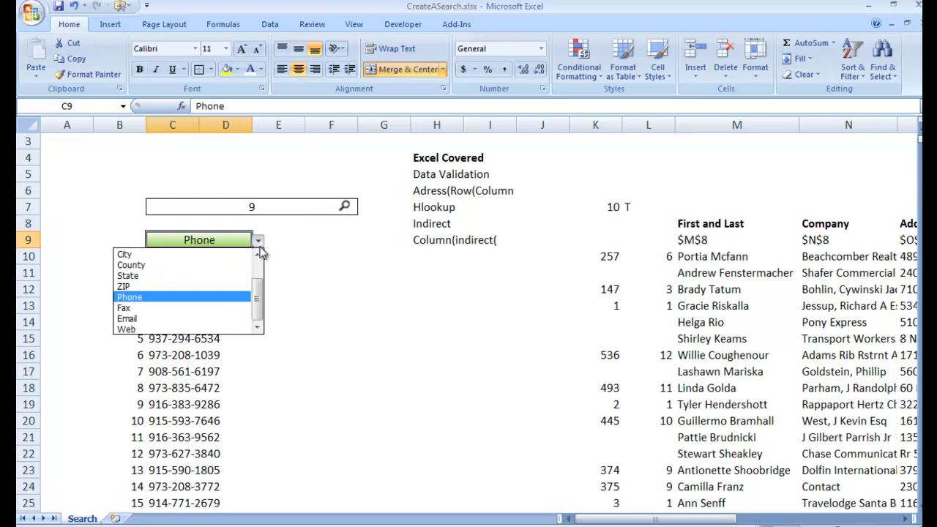
click(214, 320)
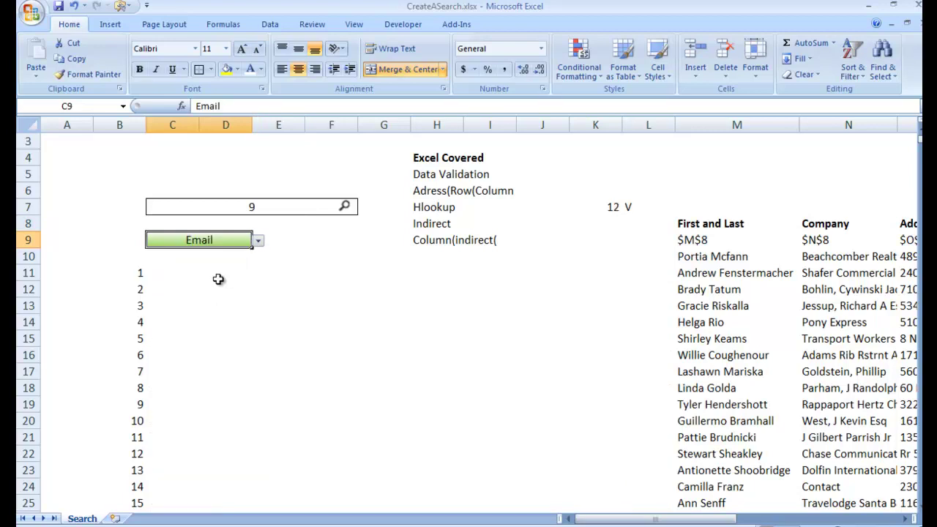
click(244, 210)
text(a)
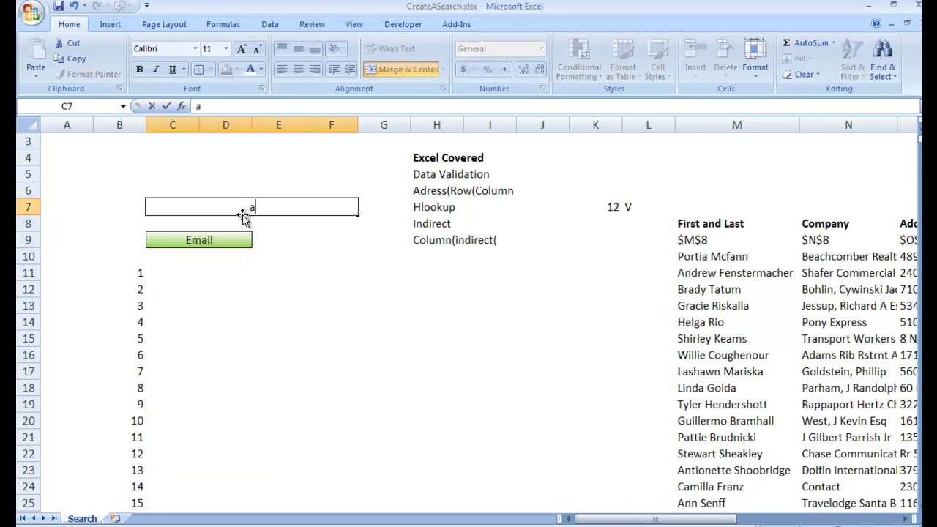
key(Return)
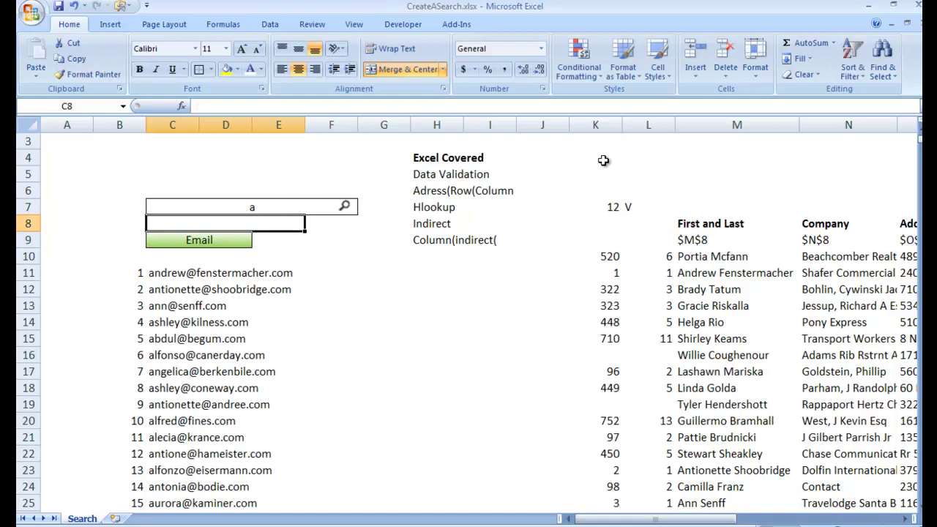
click(612, 207)
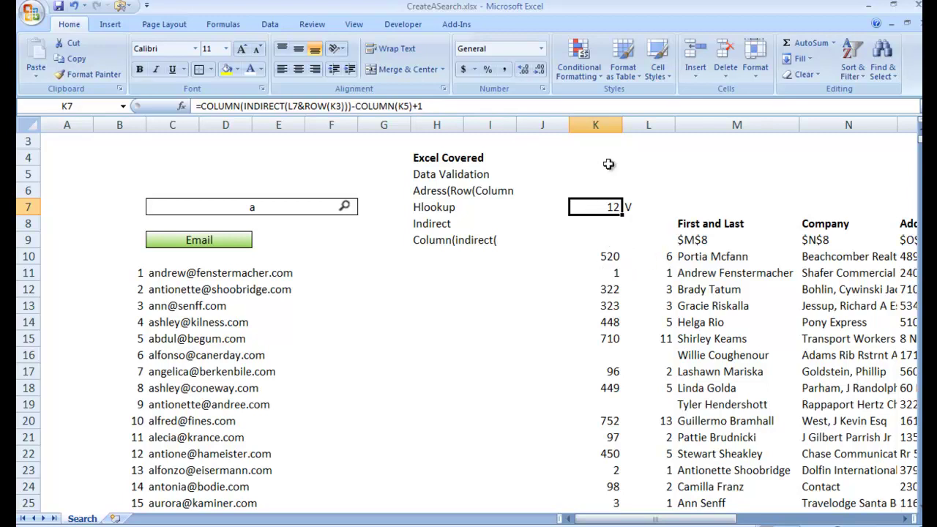
- Choose Phone, then Fax, in the green column picker, leaving no results for 'a'
click(443, 333)
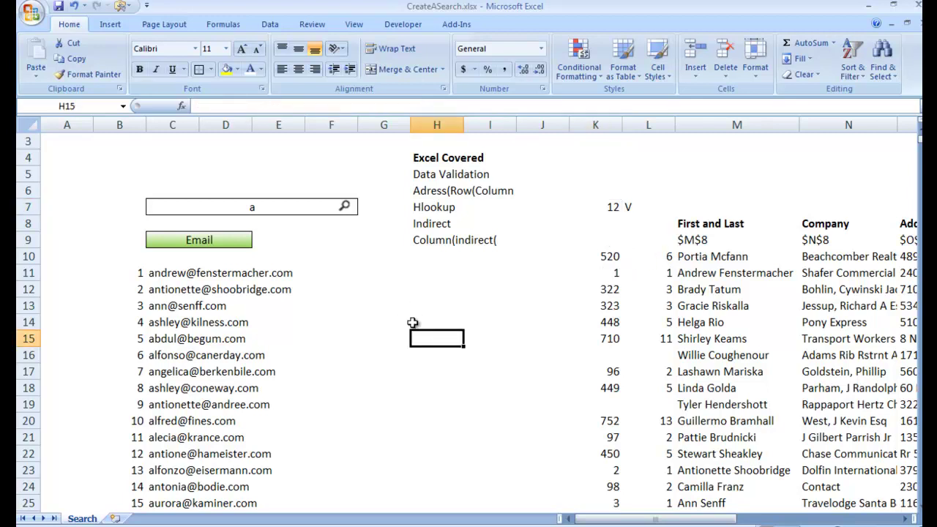
click(355, 257)
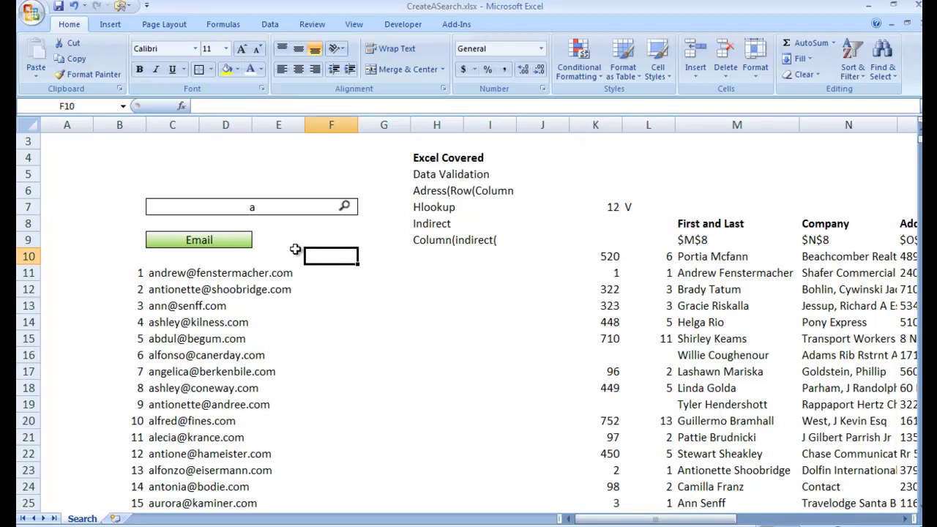
click(234, 243)
click(258, 241)
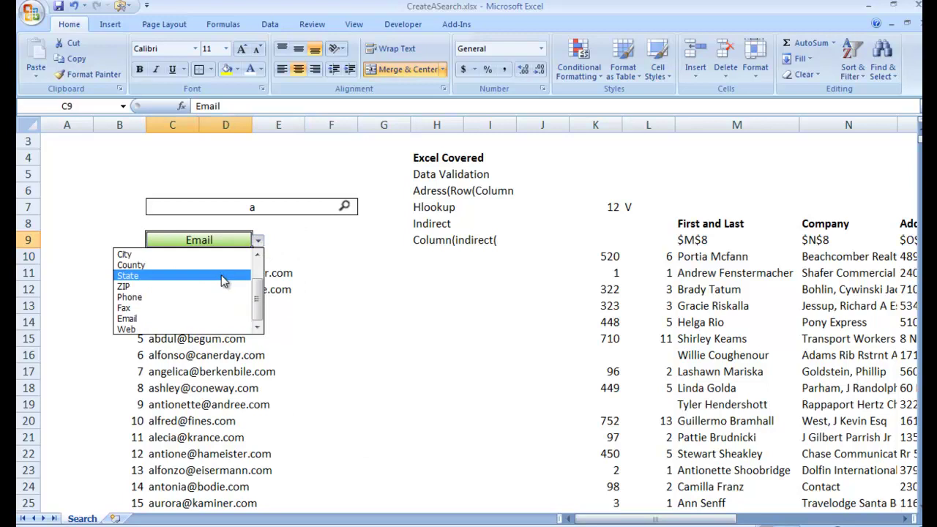
click(213, 298)
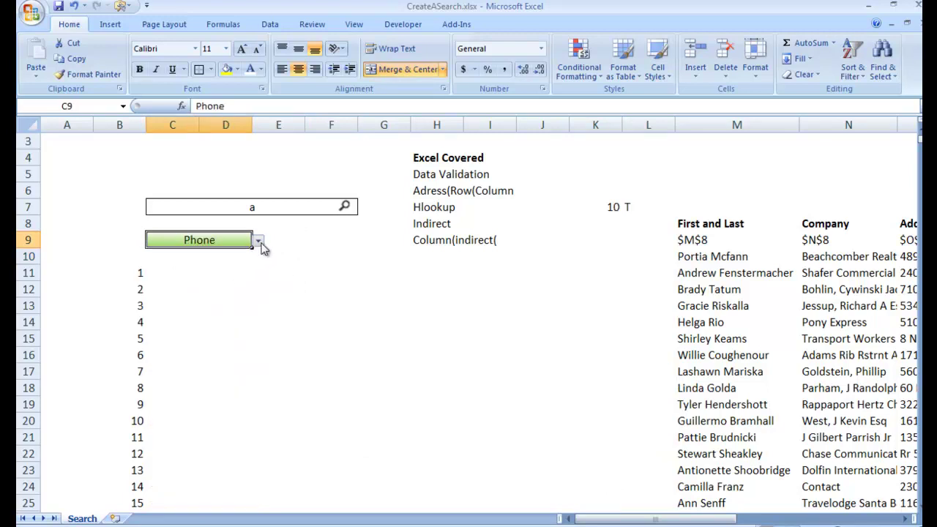
click(259, 242)
click(195, 307)
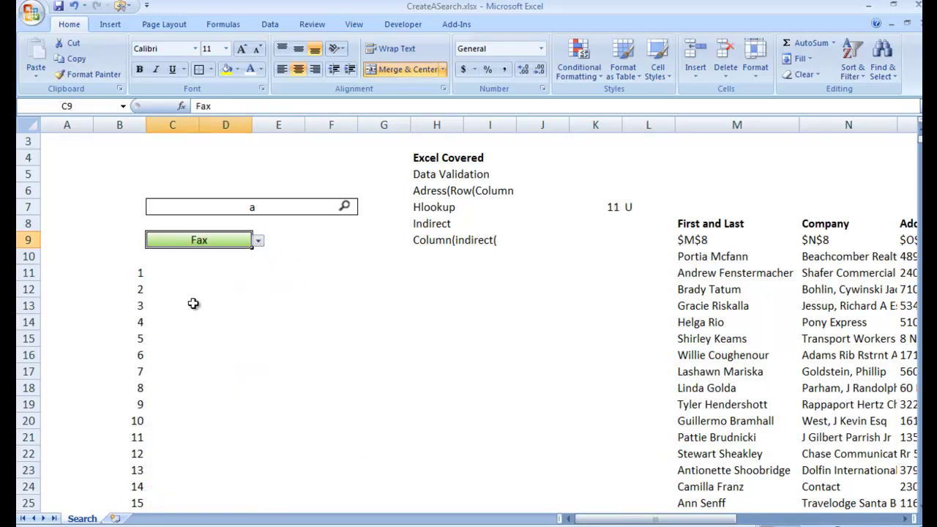